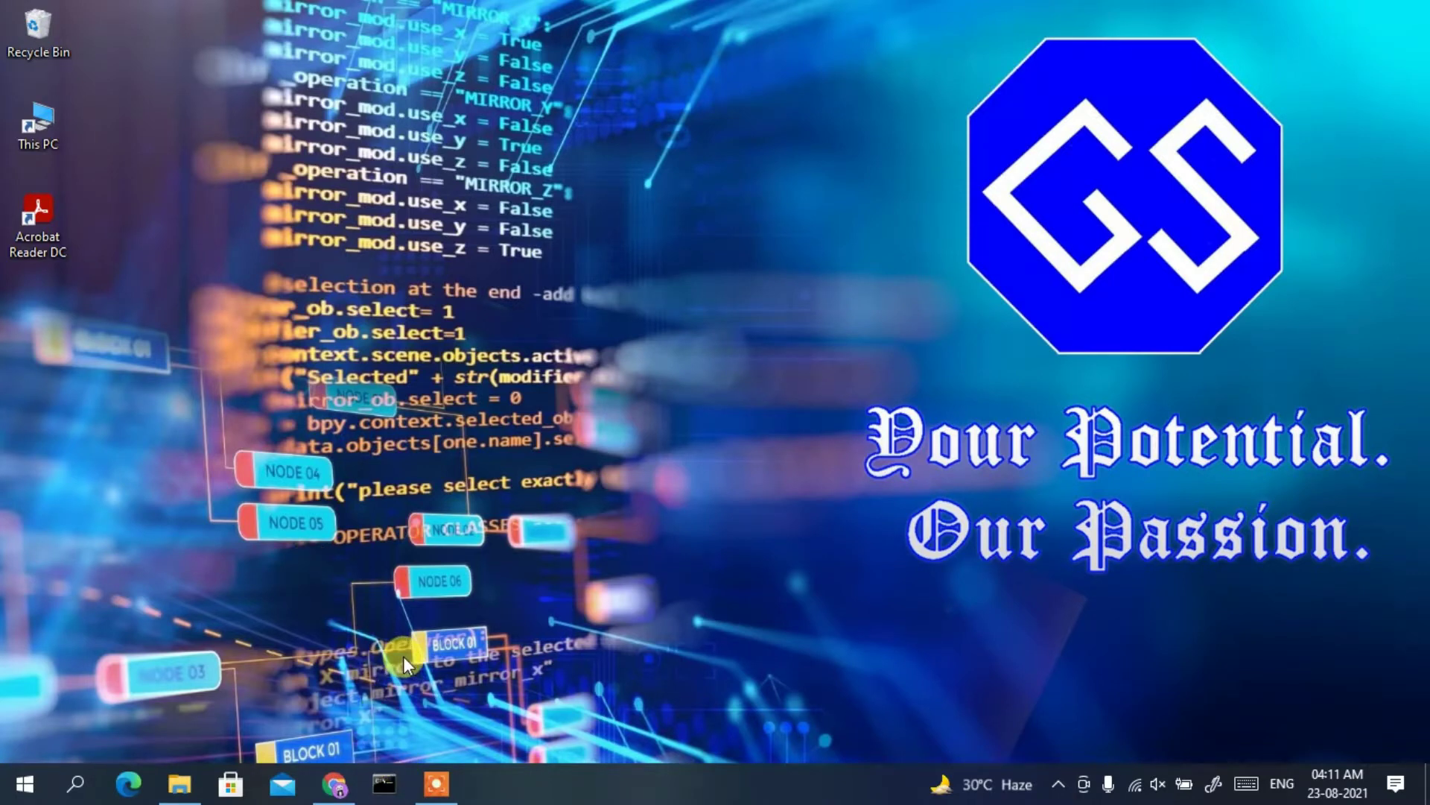
# - Restore the Google Chrome window showing a blank New Tab page from the taskbar
pyautogui.click(346, 786)
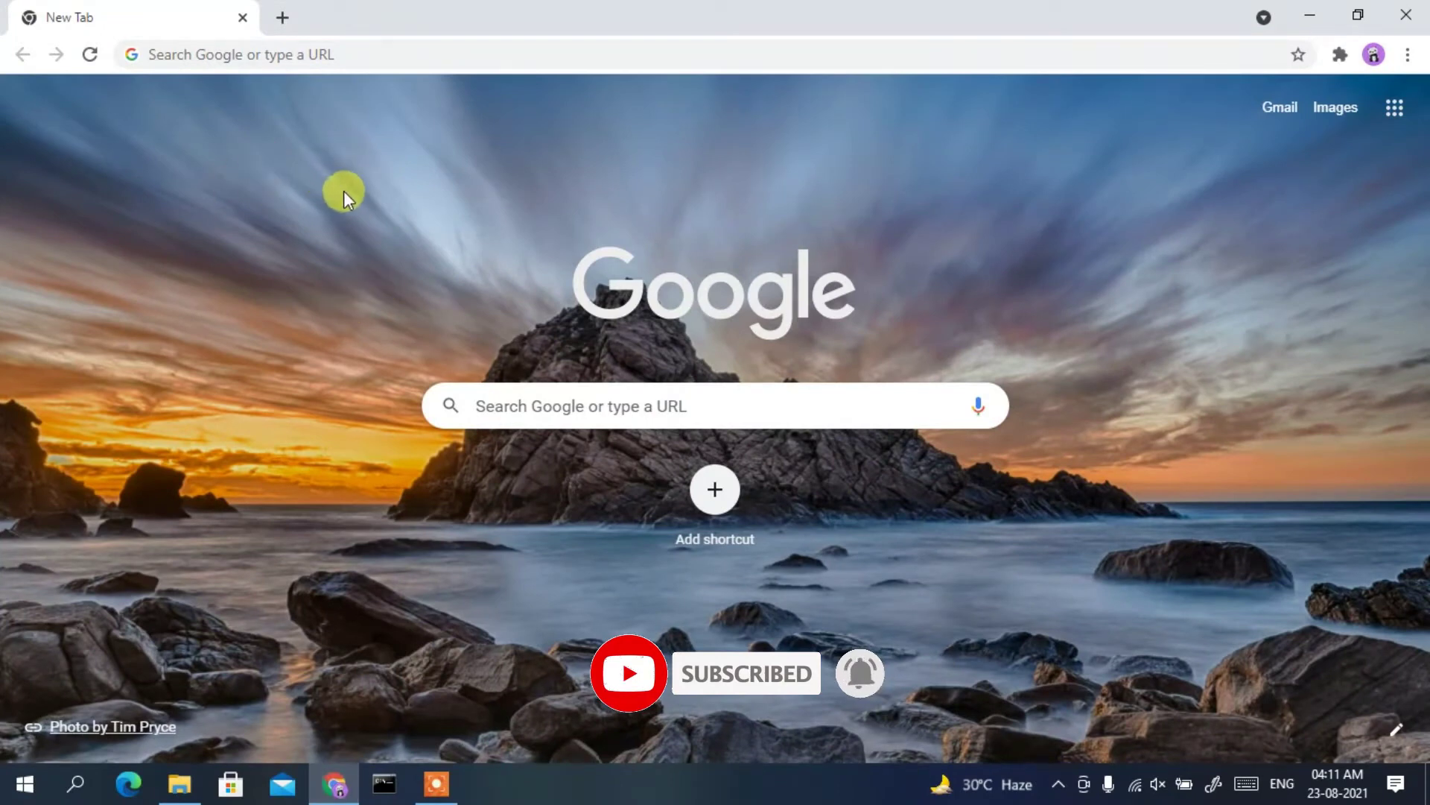
# - Search Google for 'opera download' and scroll through the results
pyautogui.click(379, 56)
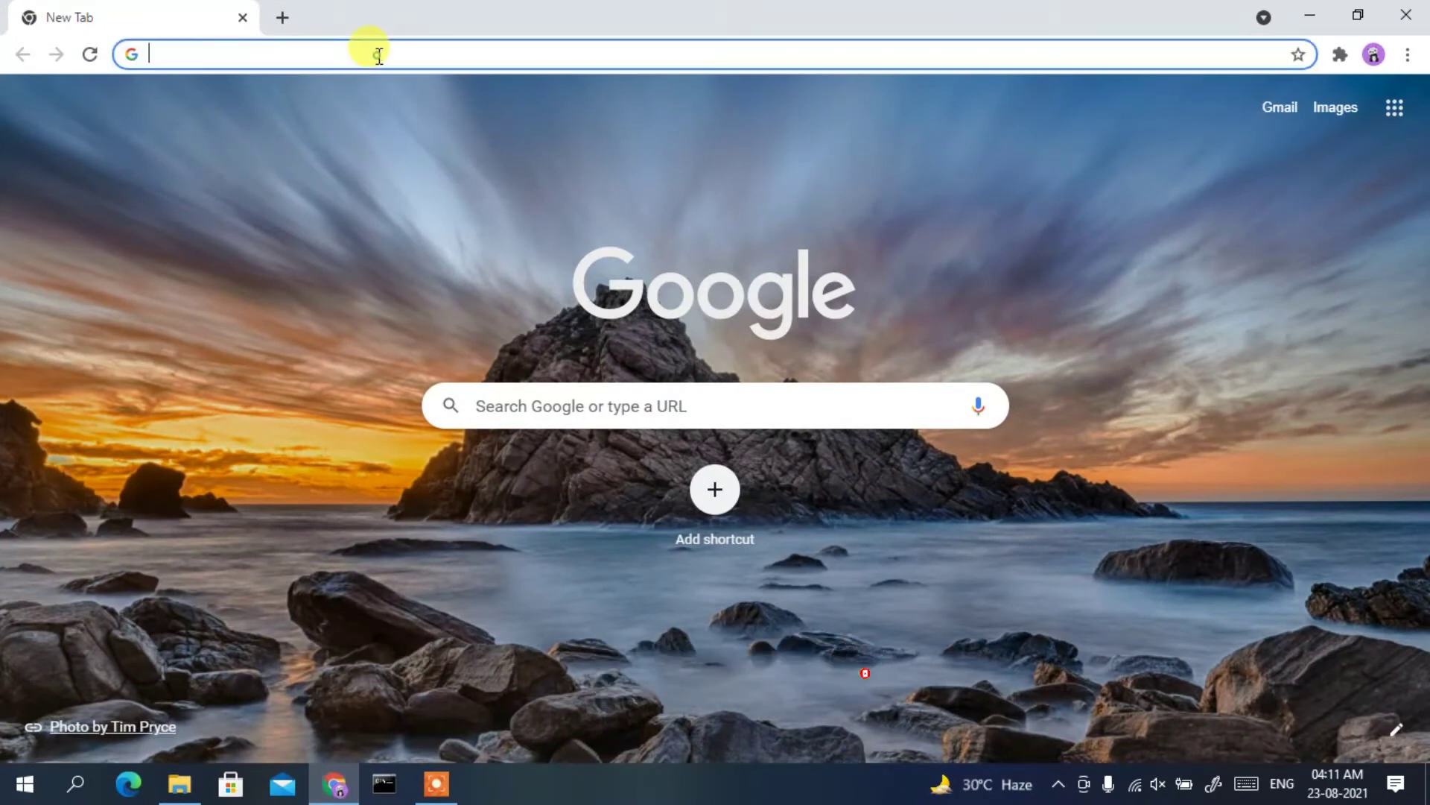
pyautogui.write('opera')
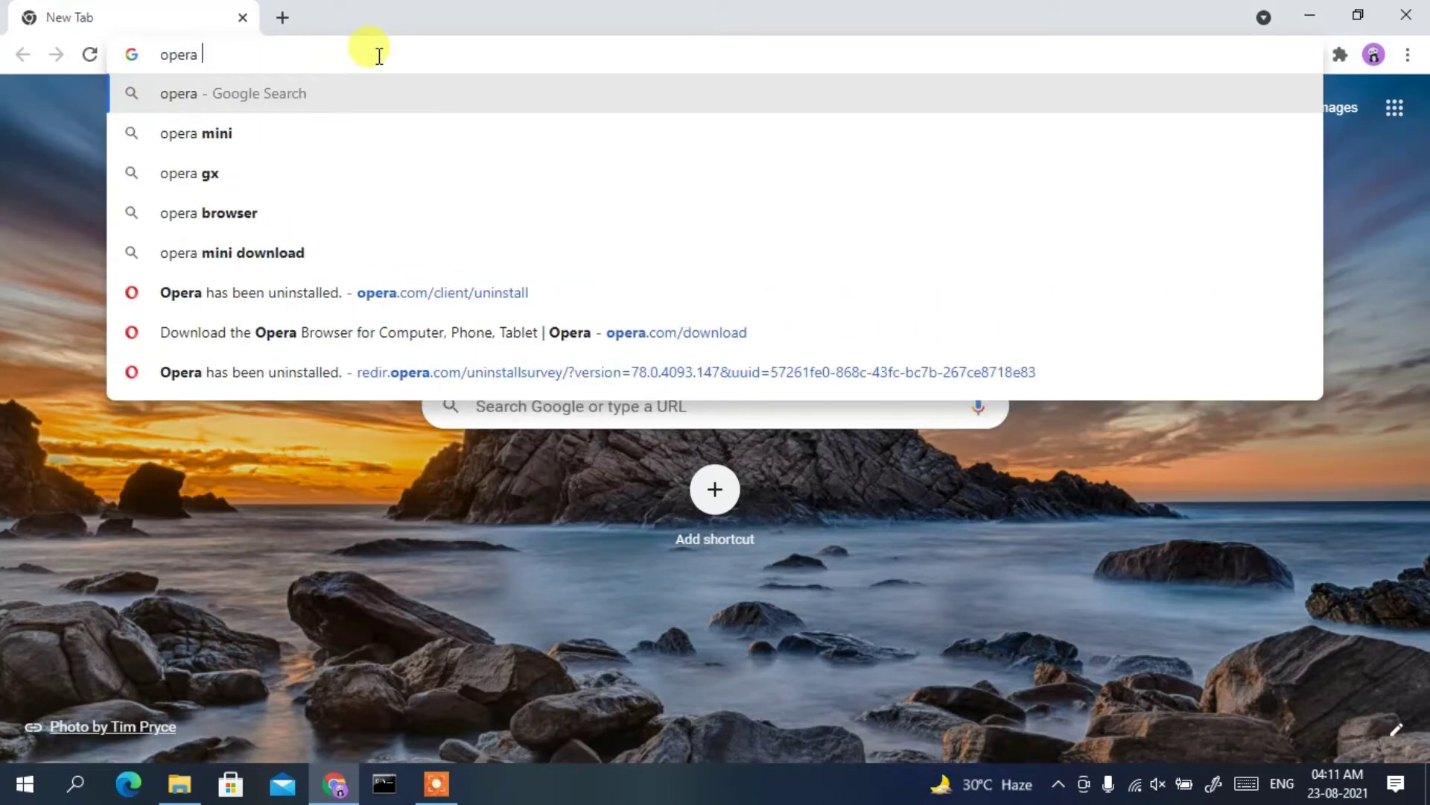
pyautogui.write(' d')
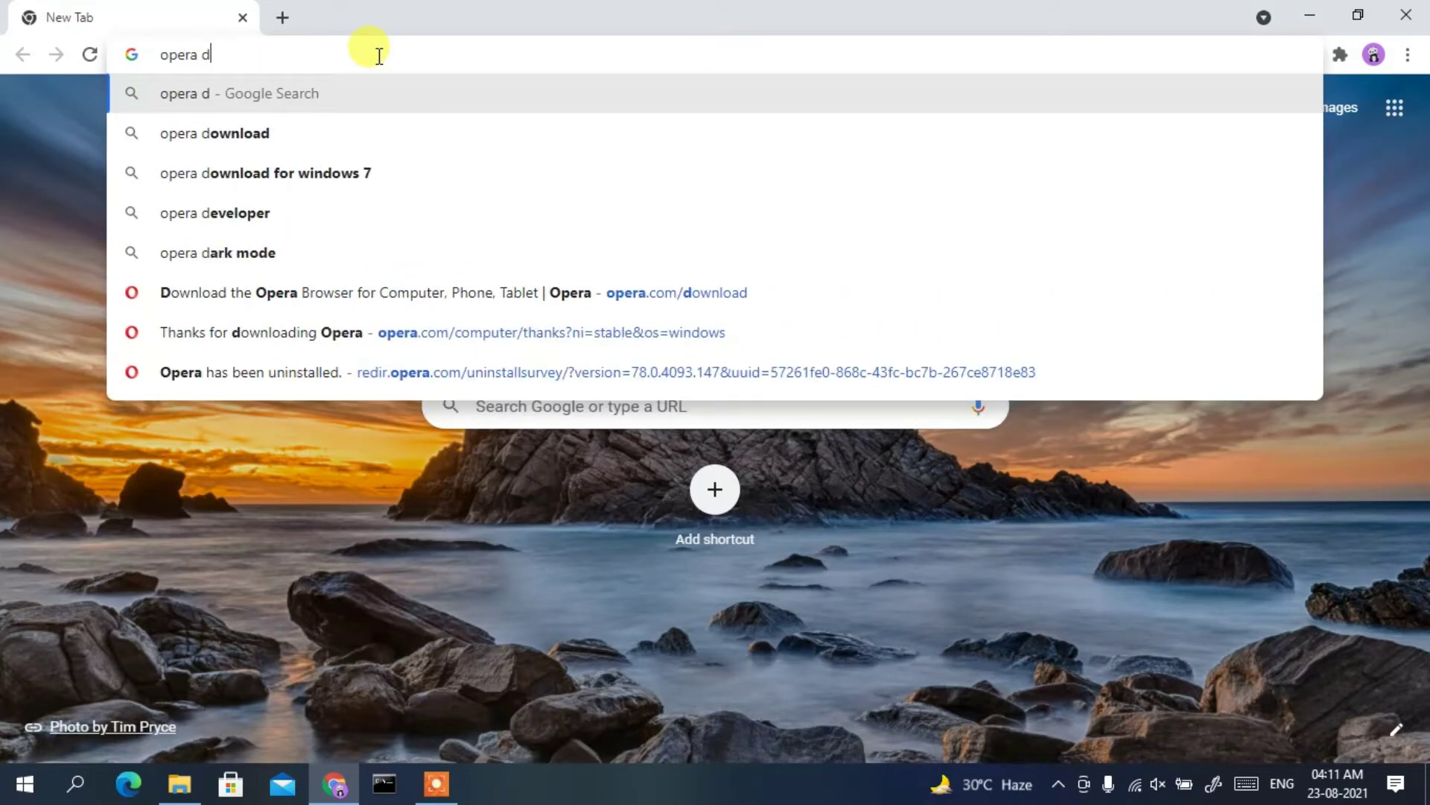
pyautogui.press('Down')
pyautogui.press('Return')
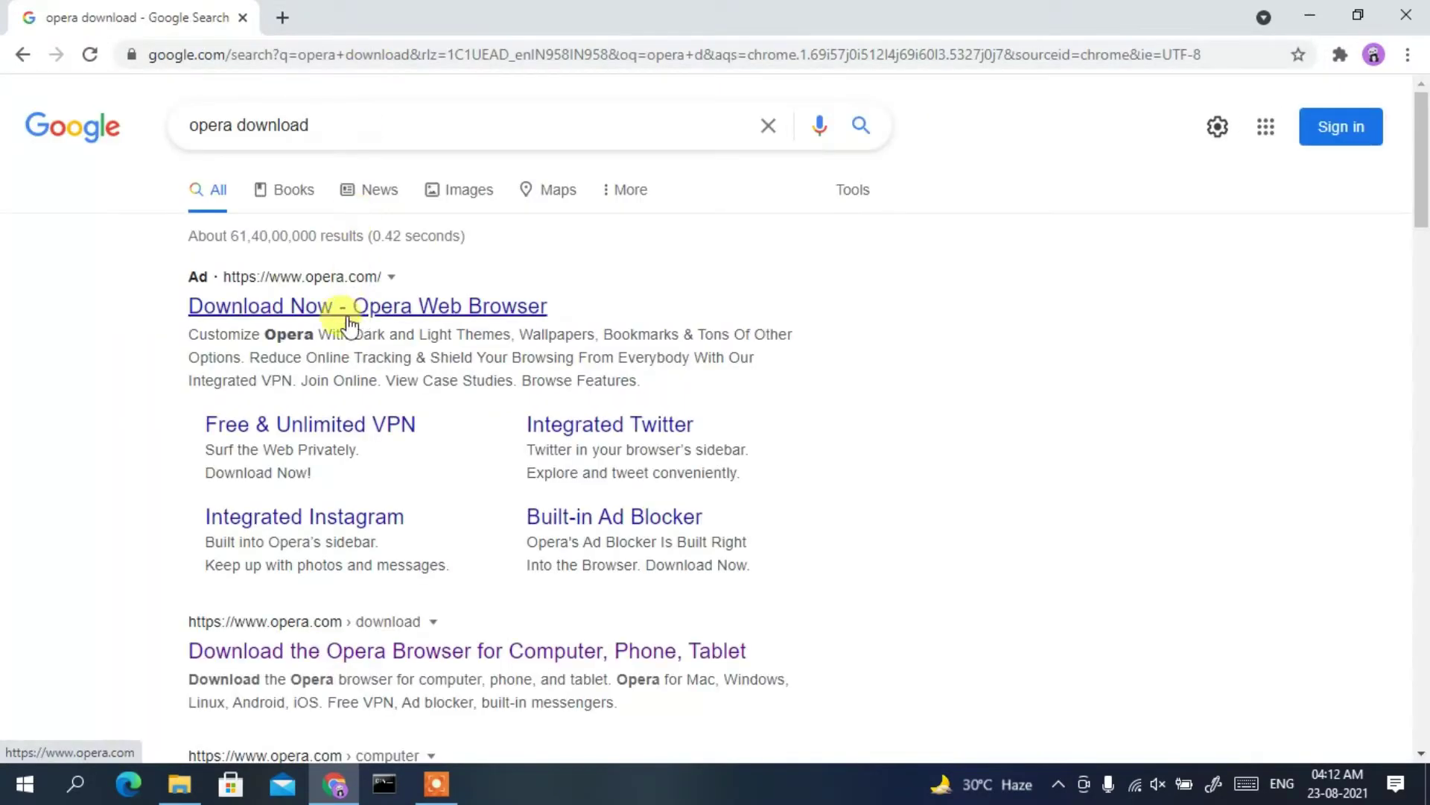
pyautogui.scroll(-1, 425, 277)
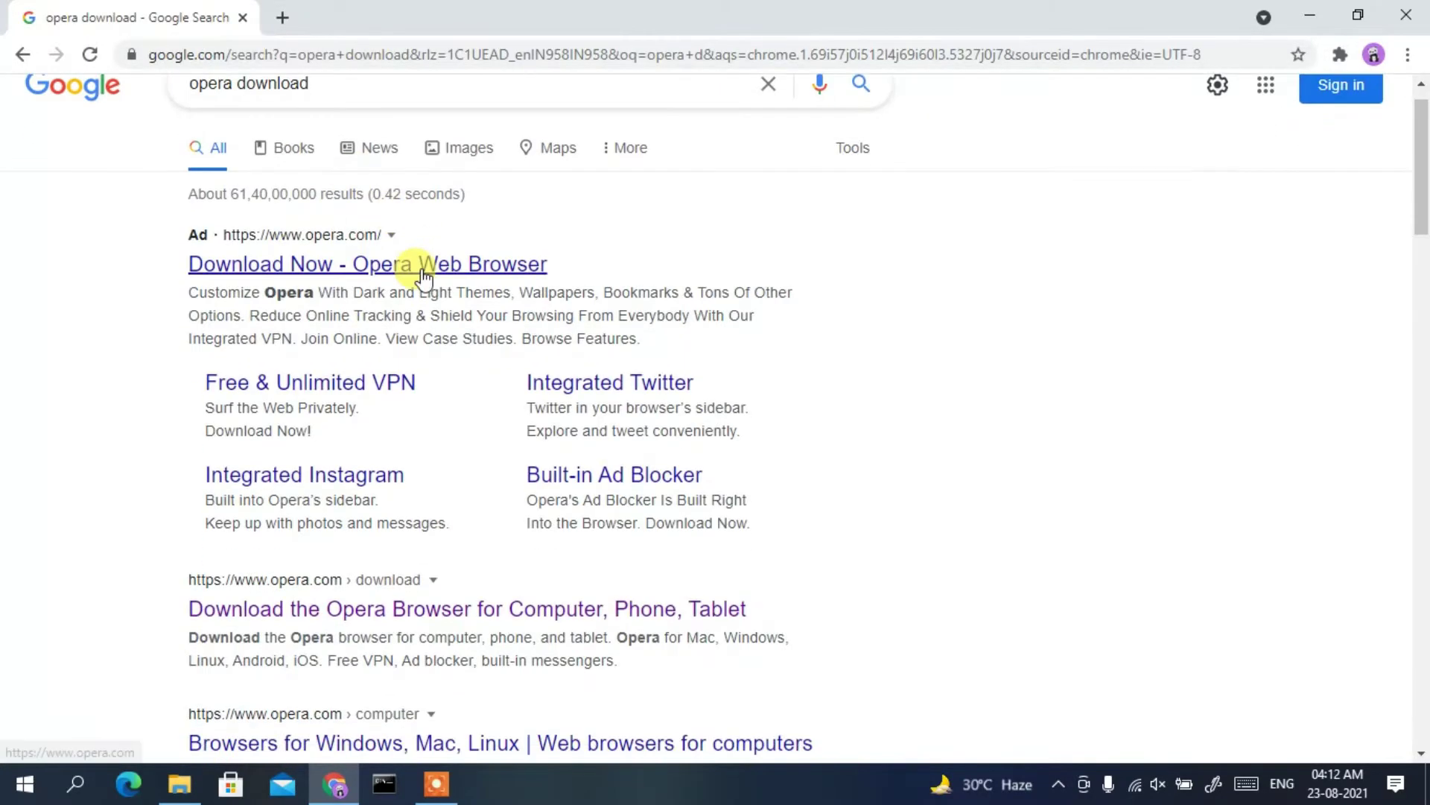
pyautogui.scroll(-1, 417, 270)
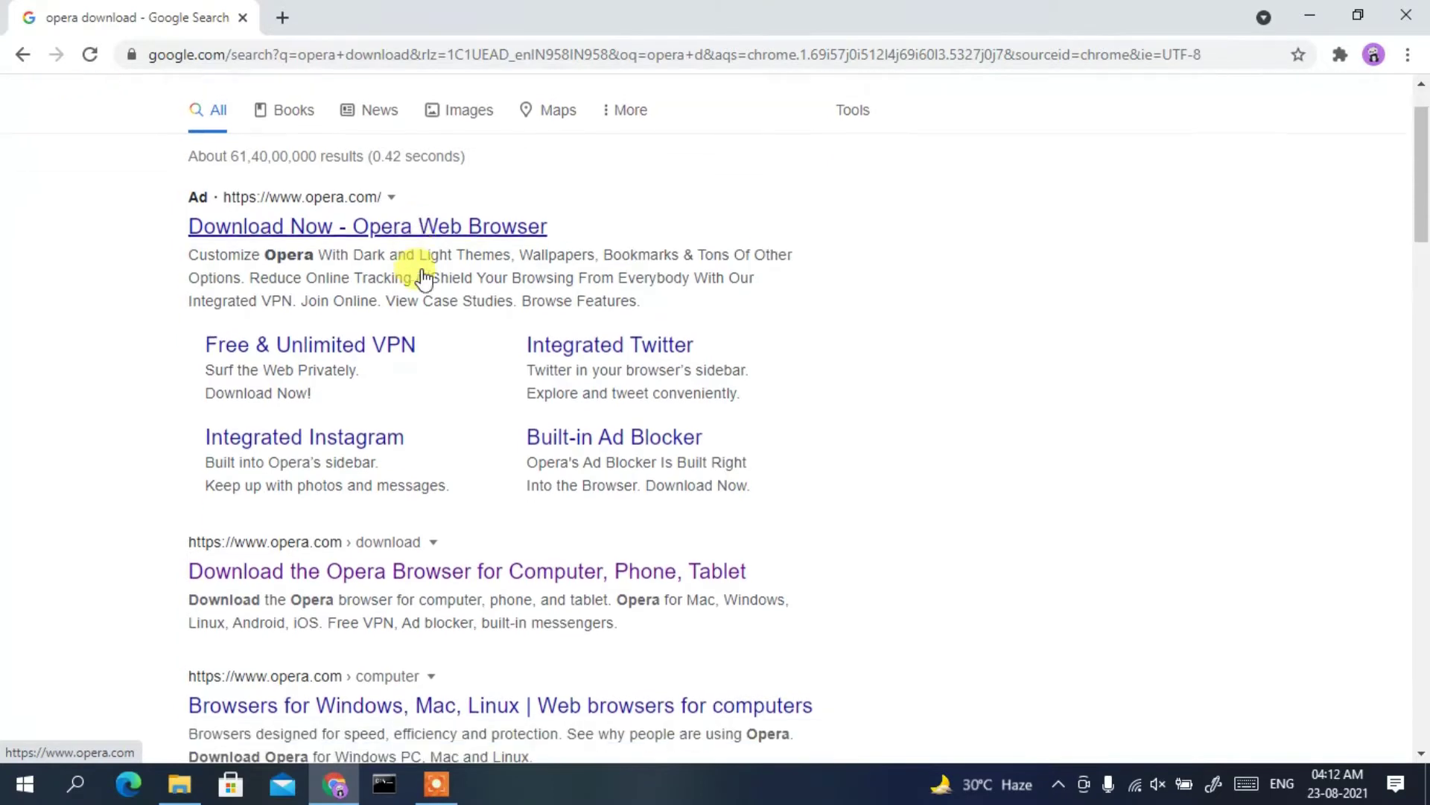
pyautogui.scroll(-5, 369, 341)
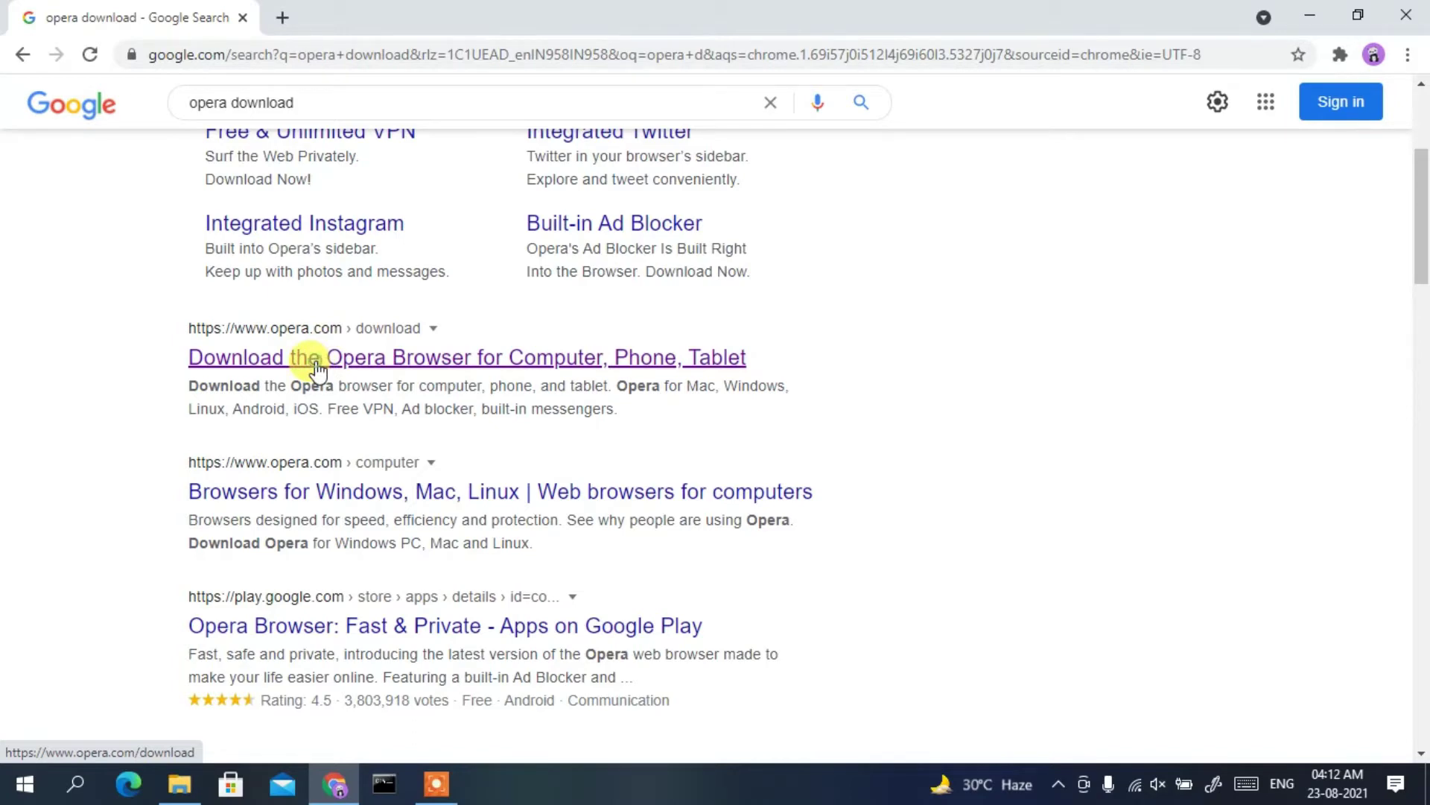
# - Open the opera.com download result, accept its cookies, and download the Windows installer OperaSetup (1).exe
pyautogui.scroll(-1, 302, 356)
pyautogui.click(274, 283)
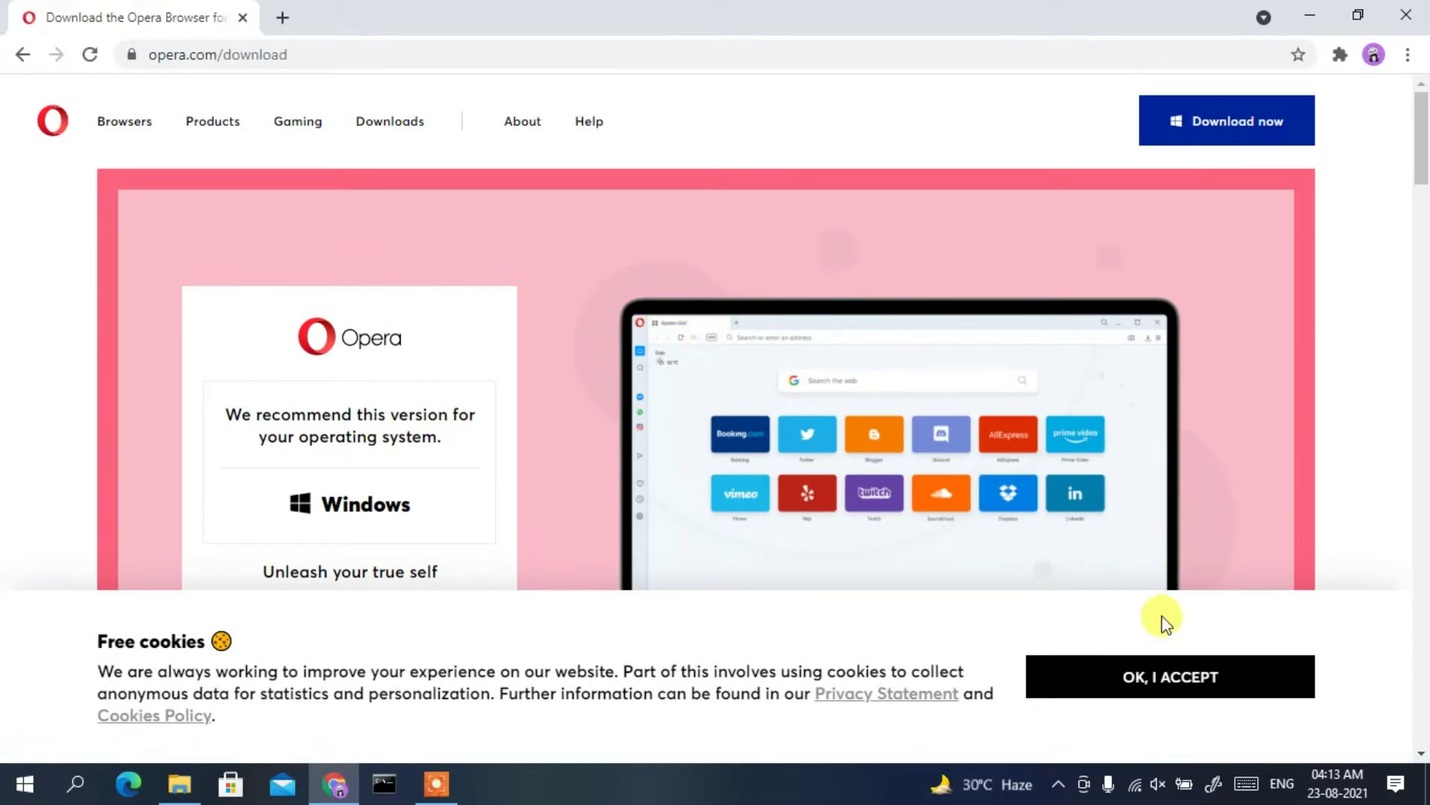
pyautogui.click(1178, 678)
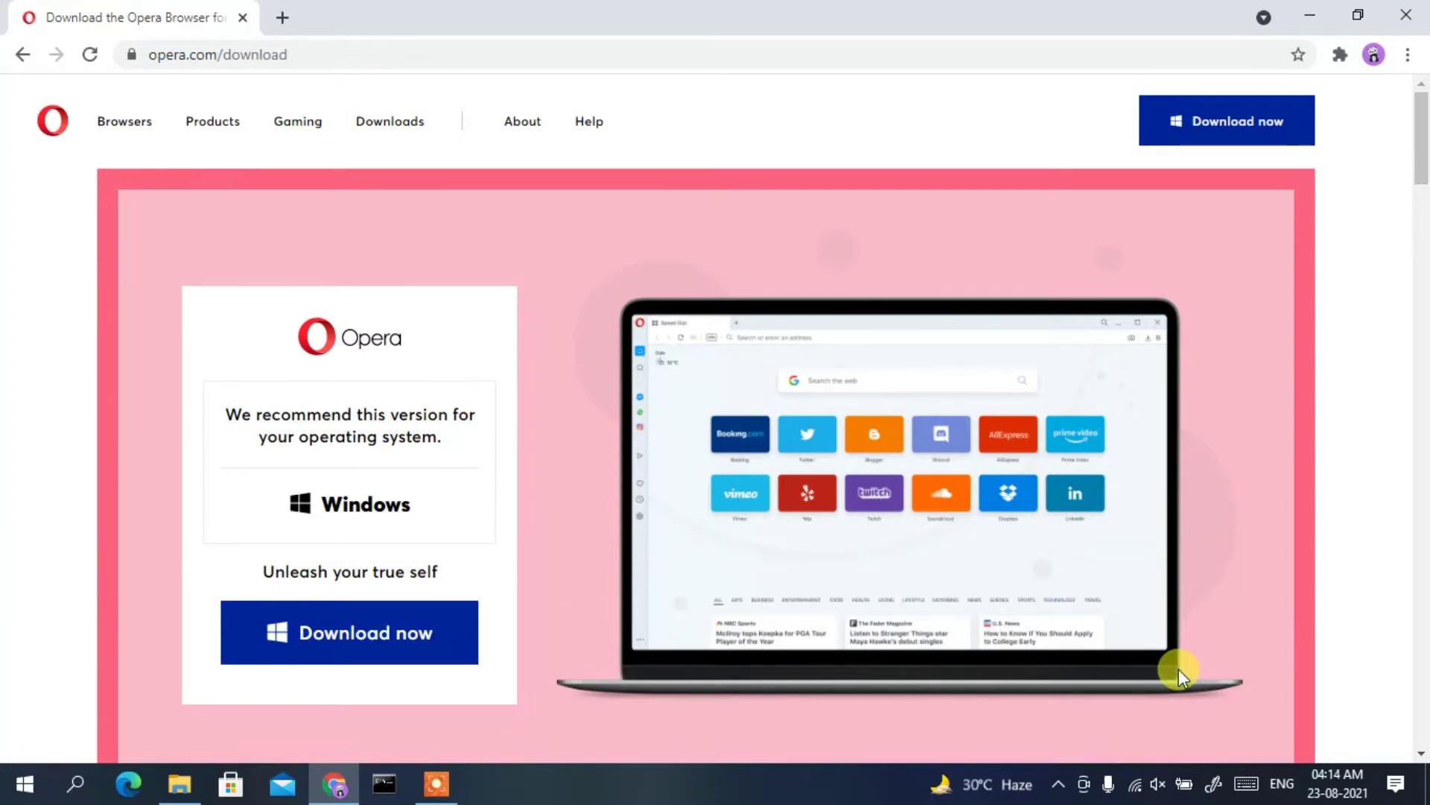
pyautogui.click(348, 661)
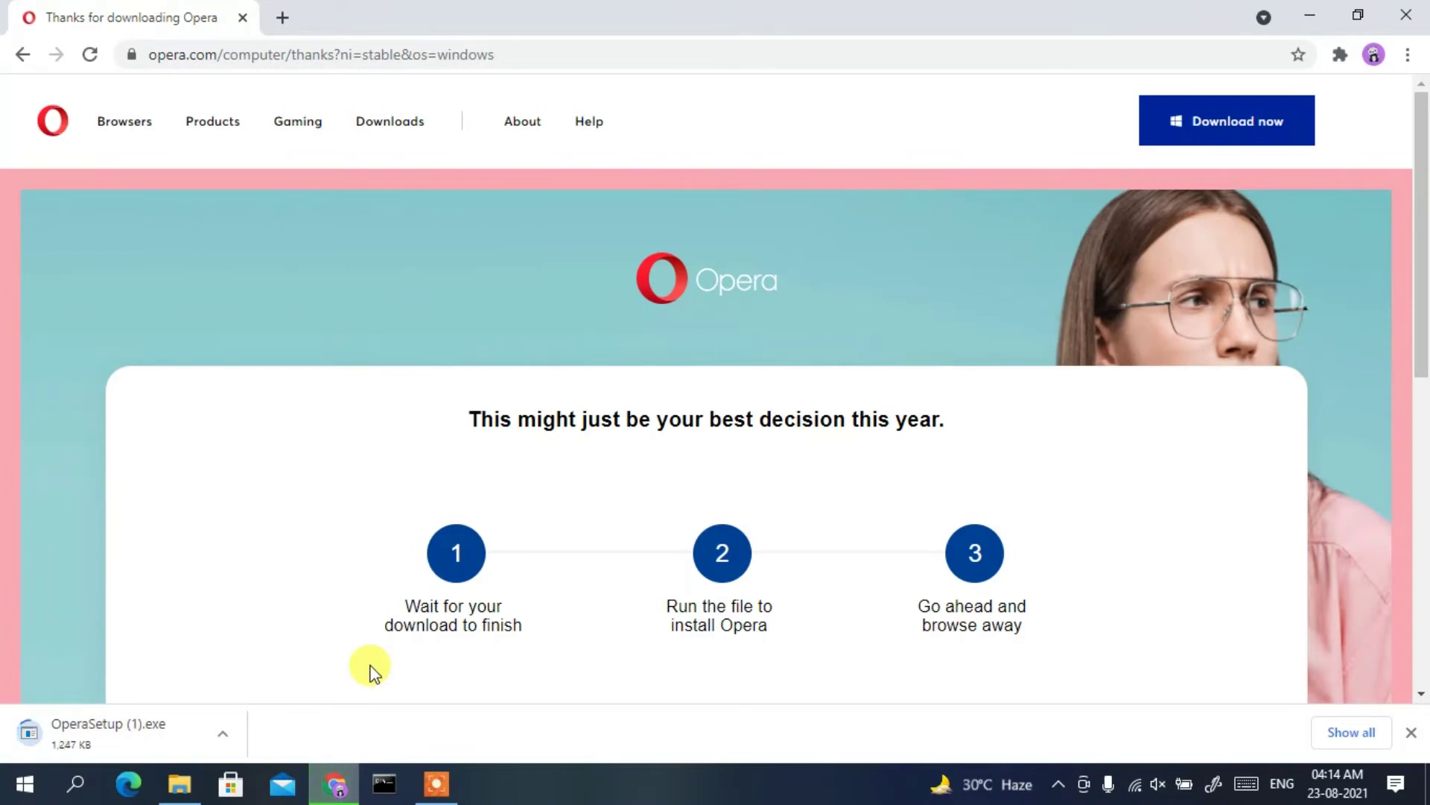
# - Remove the finished OperaSetup entry from Chrome's downloads list, then minimize Chrome
pyautogui.click(1352, 734)
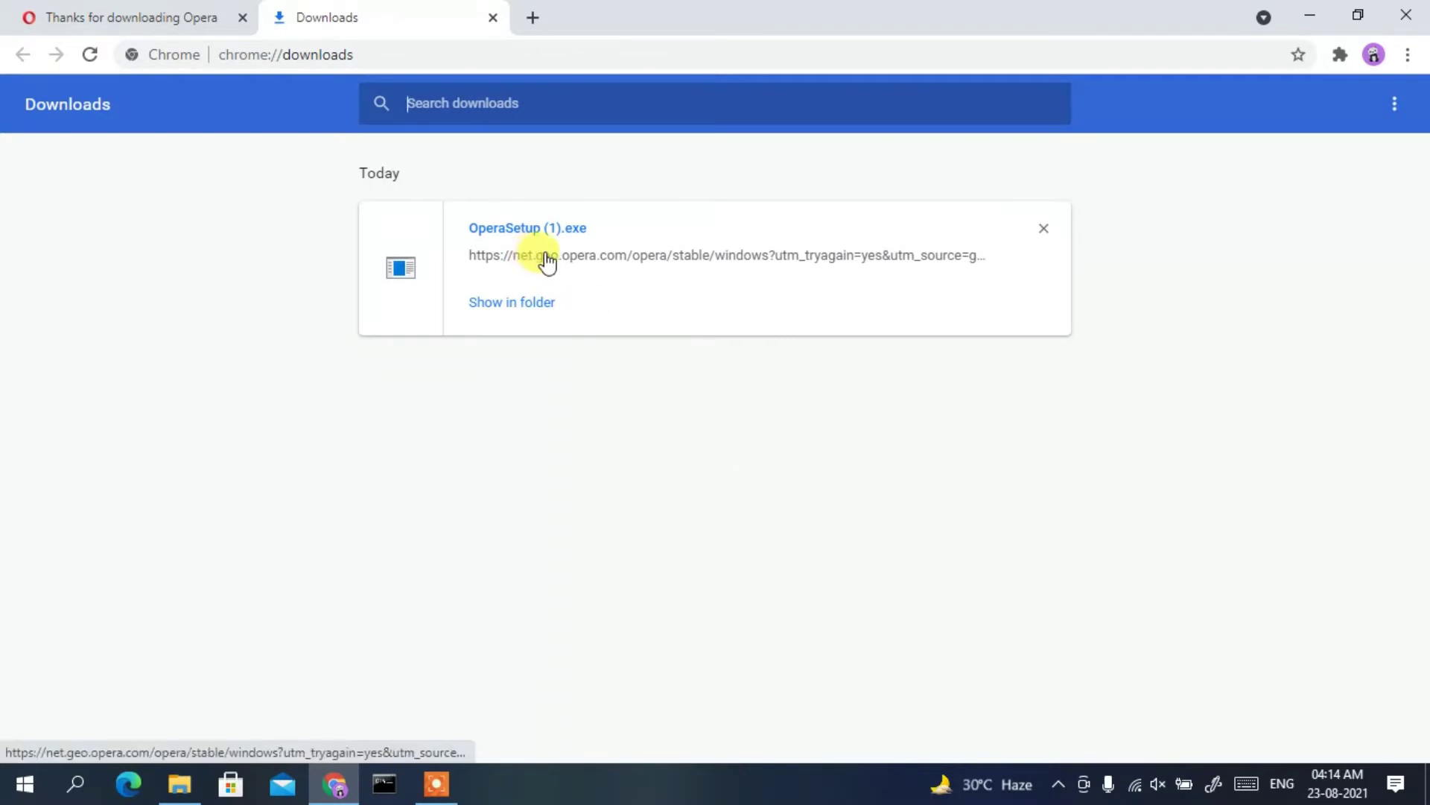
pyautogui.click(187, 16)
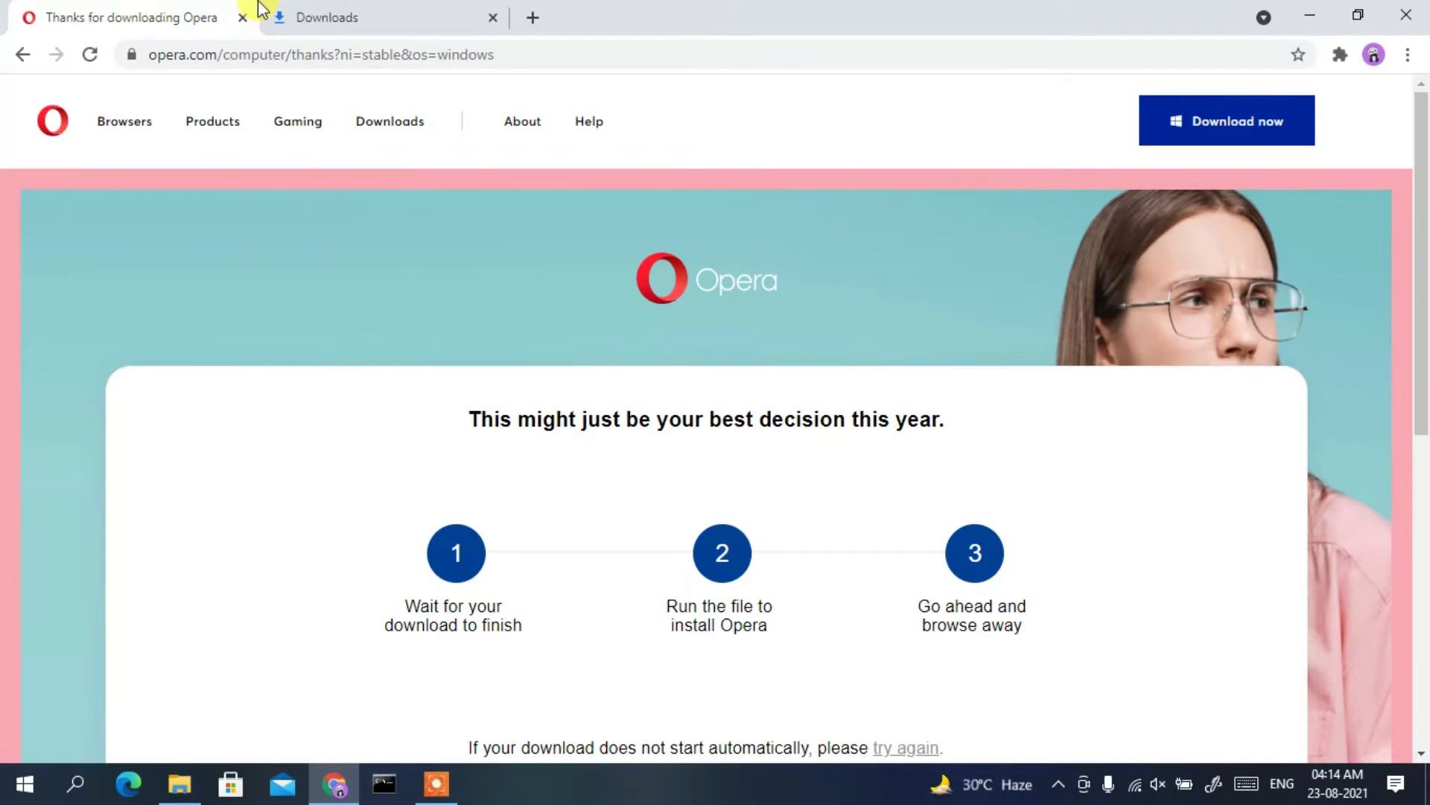
pyautogui.click(391, 9)
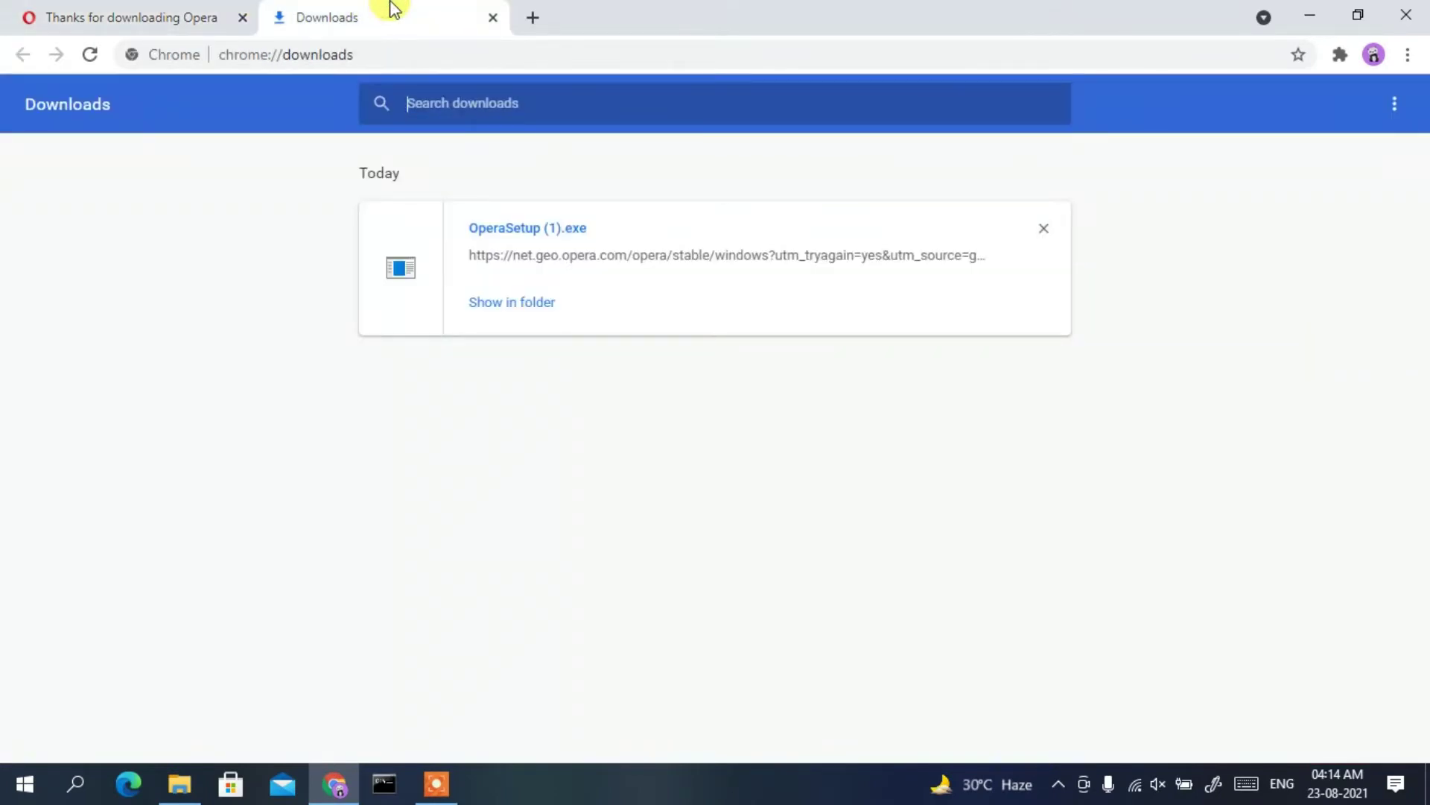
pyautogui.click(1043, 228)
pyautogui.click(1310, 15)
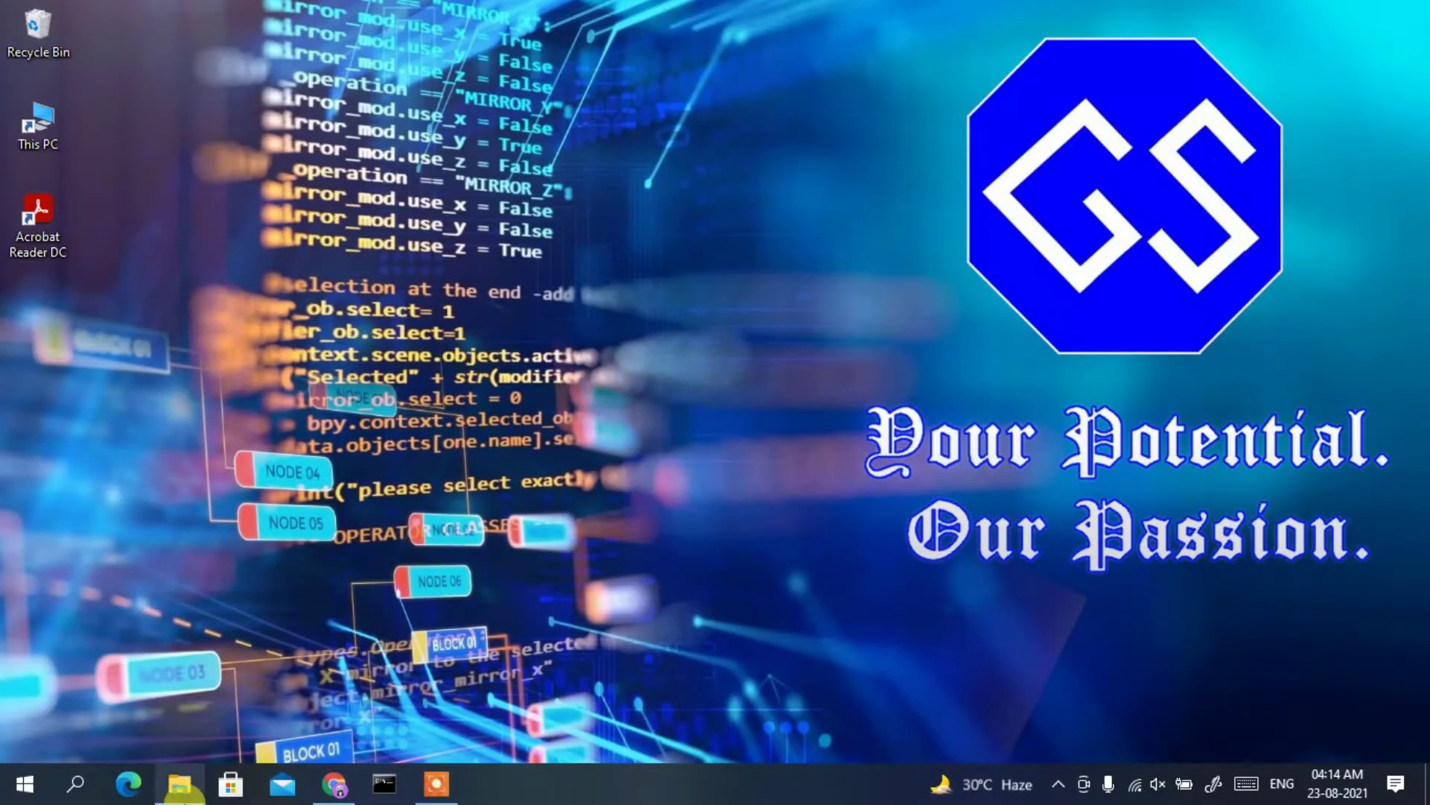
# - In File Explorer's Downloads > software folder, launch the 2.48 MB OperaSetup application
pyautogui.click(178, 796)
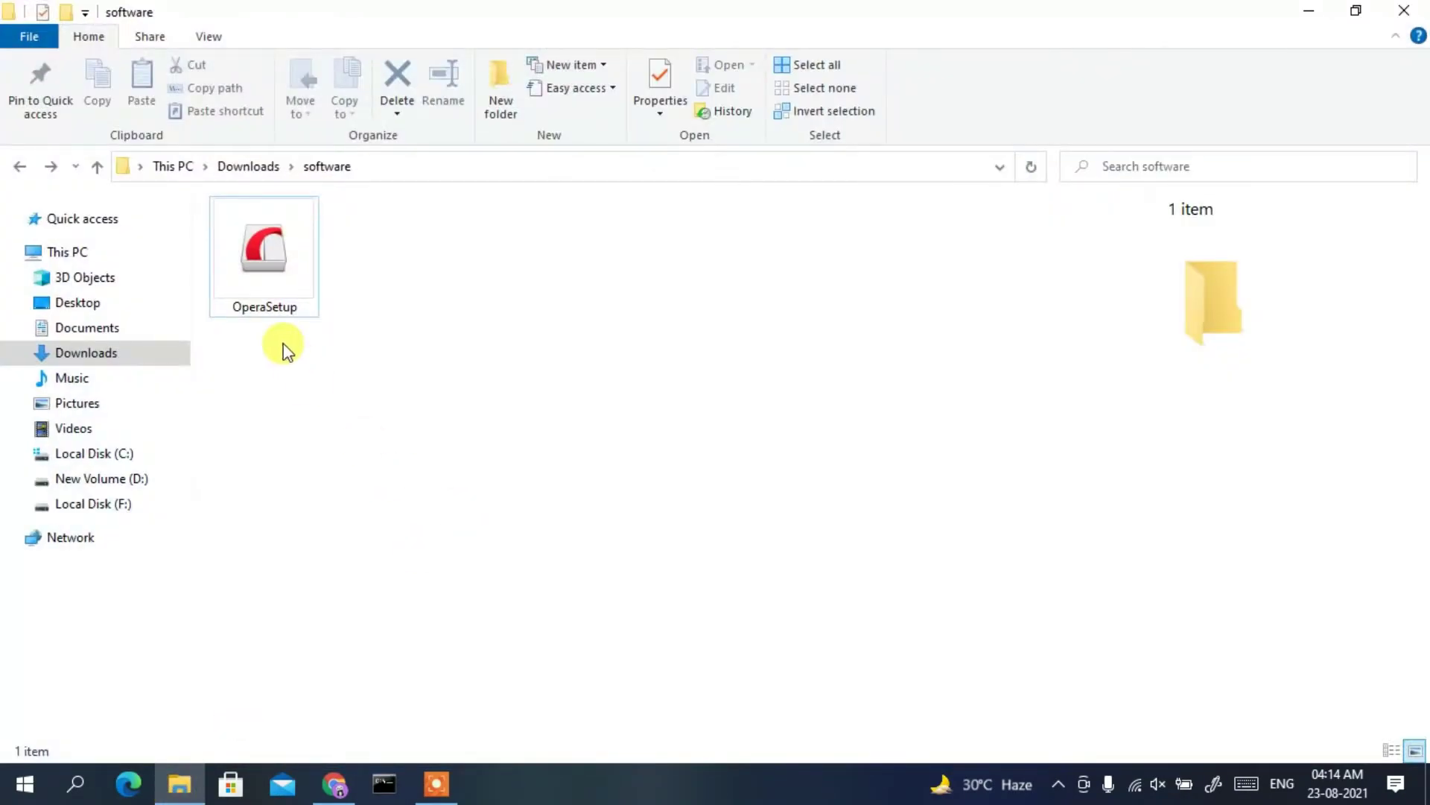
pyautogui.click(276, 291)
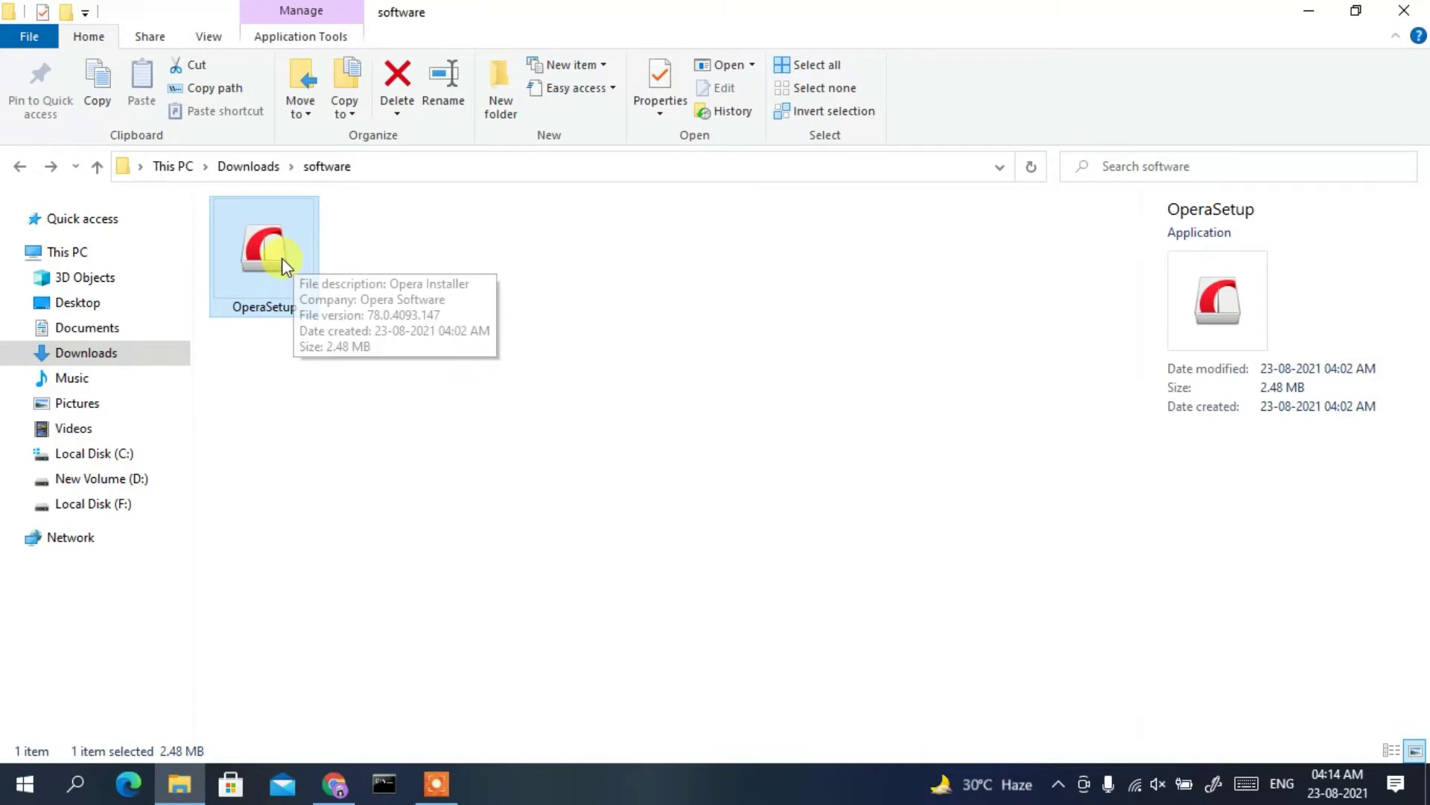
pyautogui.doubleClick(281, 258)
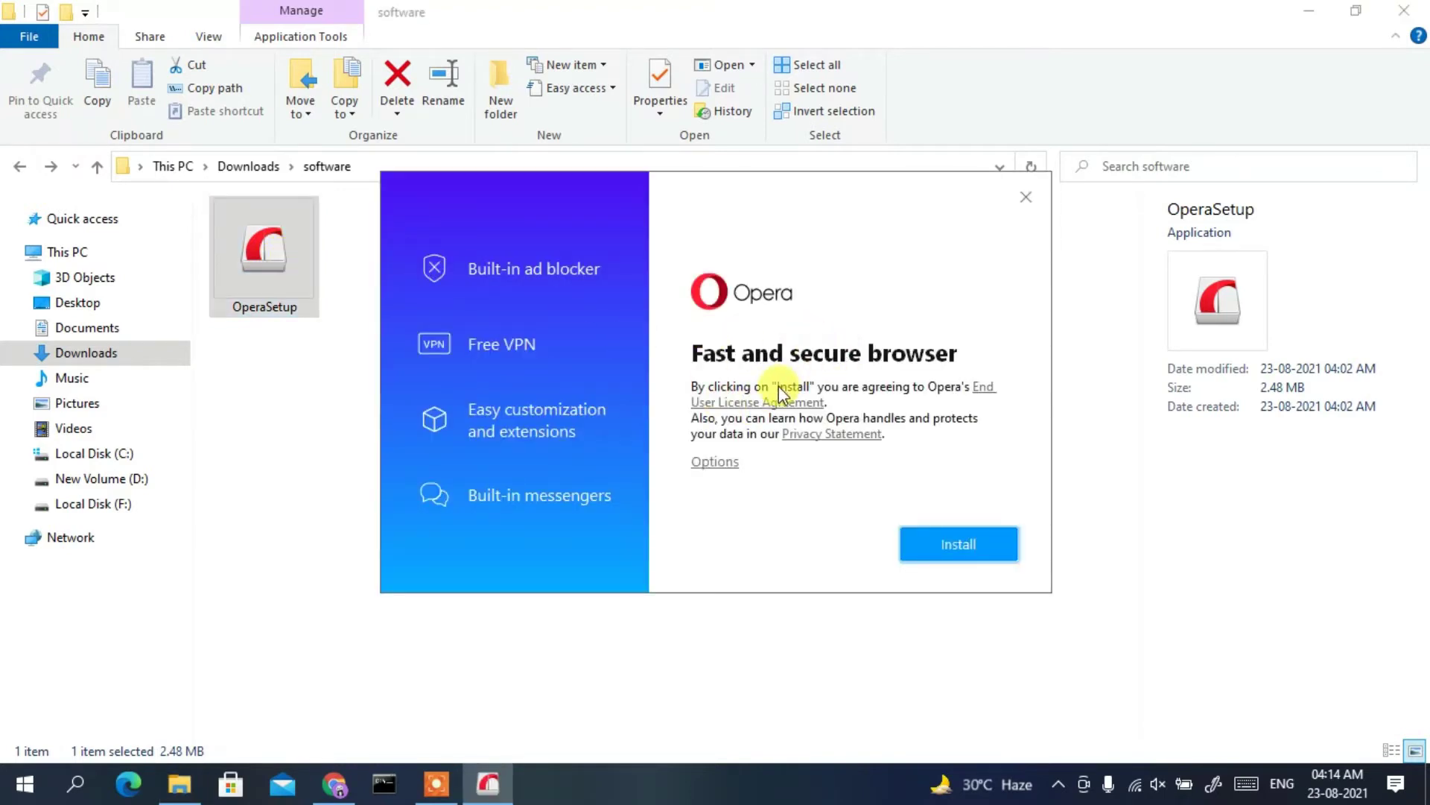
# - Minimize Explorer and run the Opera install until the Welcome page shows 'Setup complete!'
pyautogui.click(1309, 14)
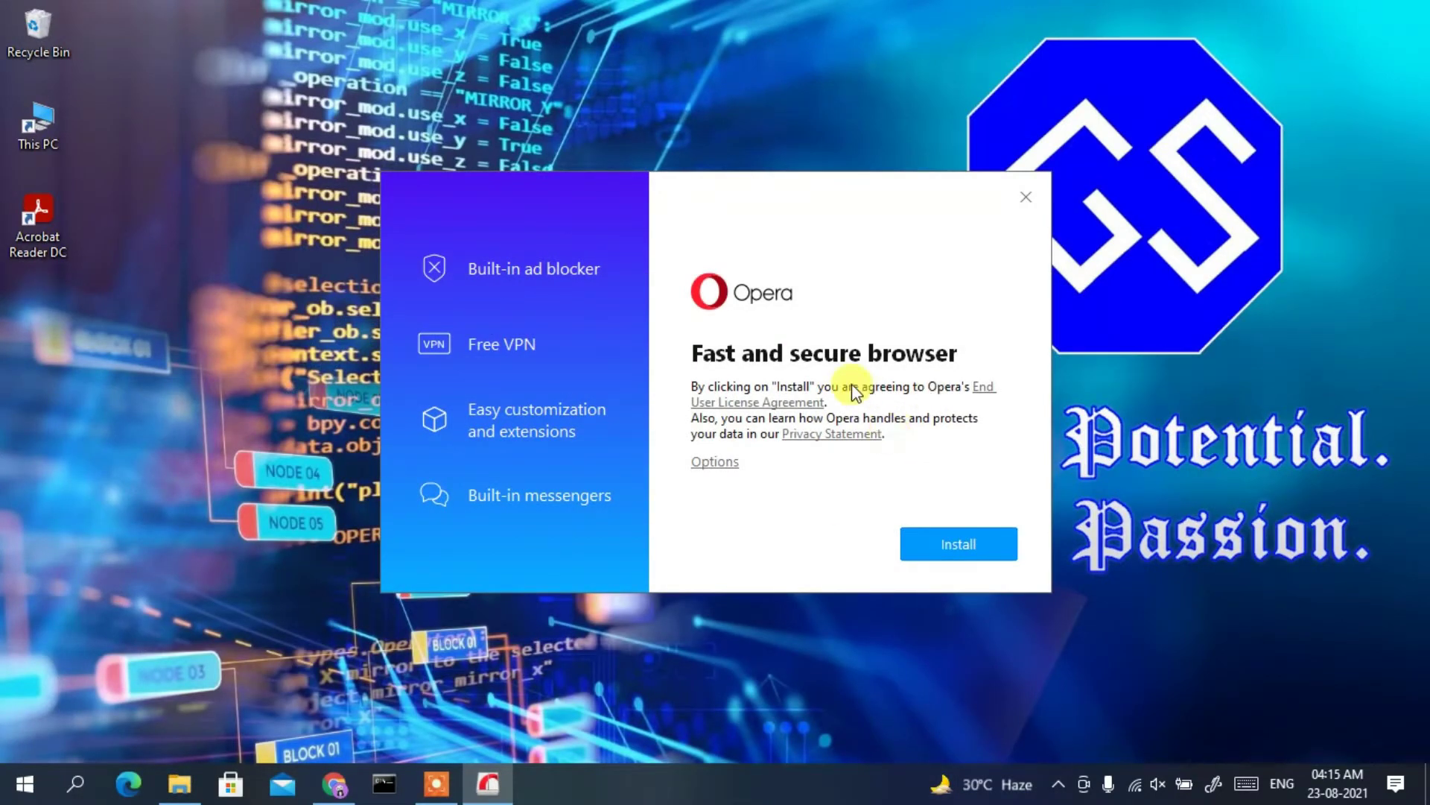
pyautogui.click(949, 544)
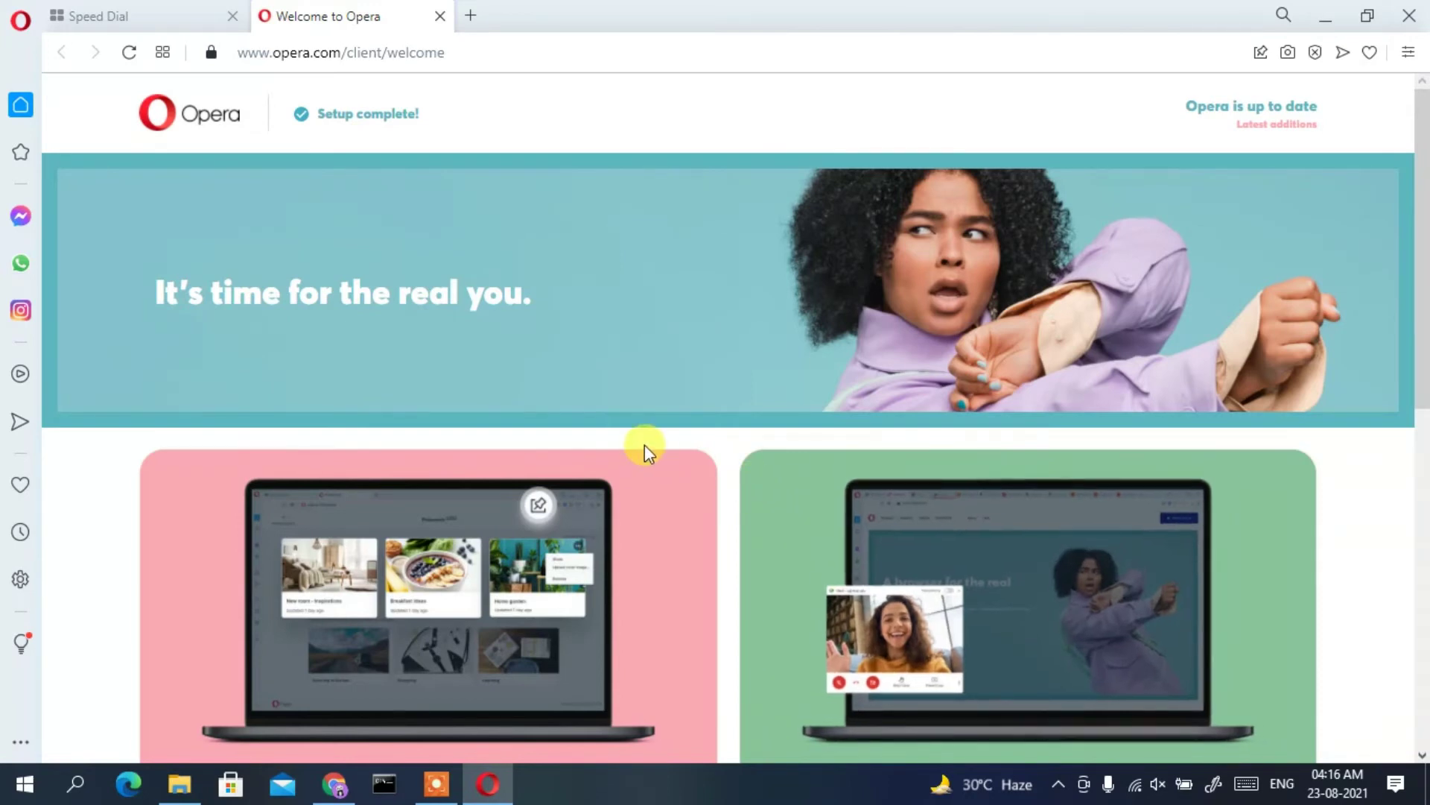
# - Switch to Opera's Speed Dial tab with its site shortcuts and search box
pyautogui.click(148, 10)
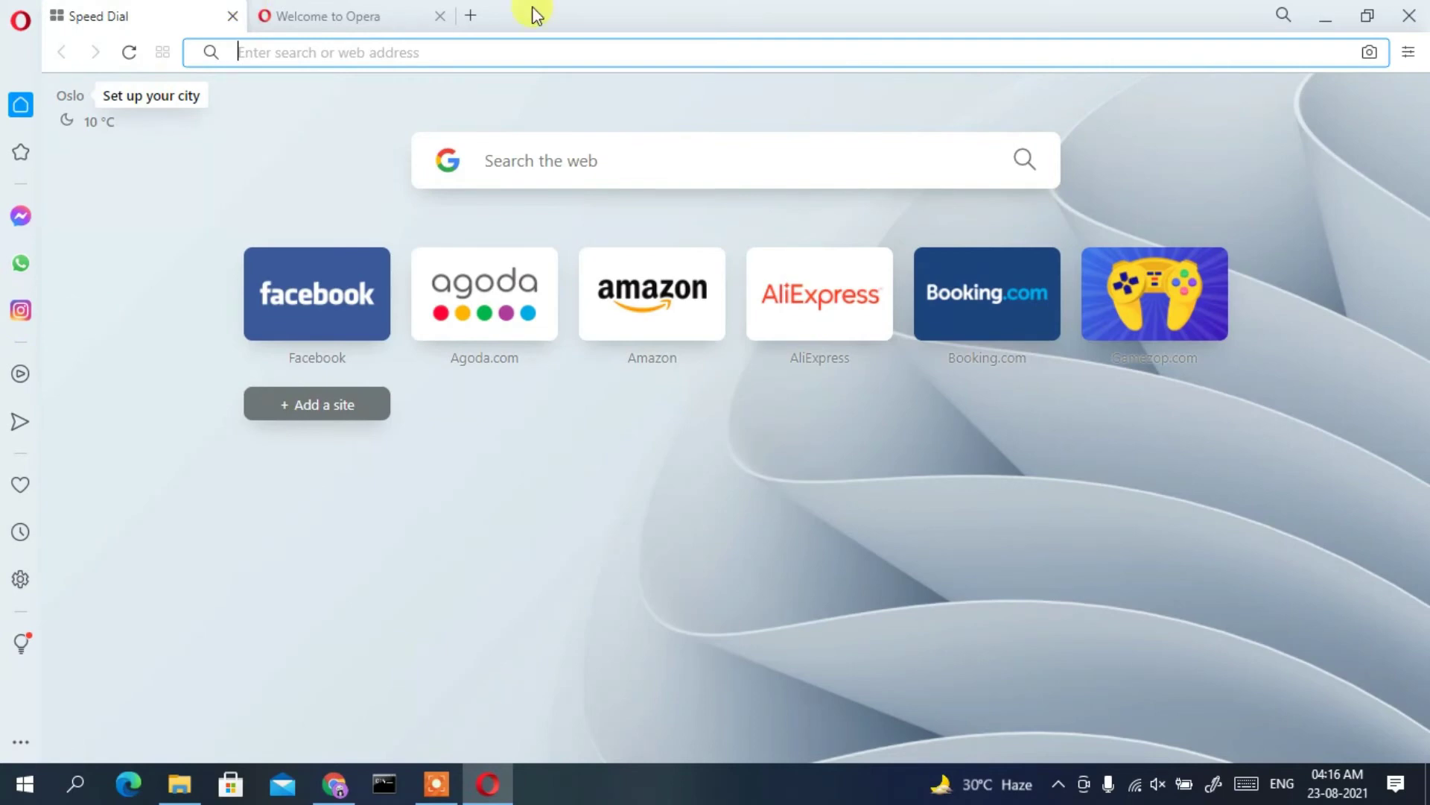
# - Load geekyscript.com in a new Opera tab
pyautogui.write('geek')
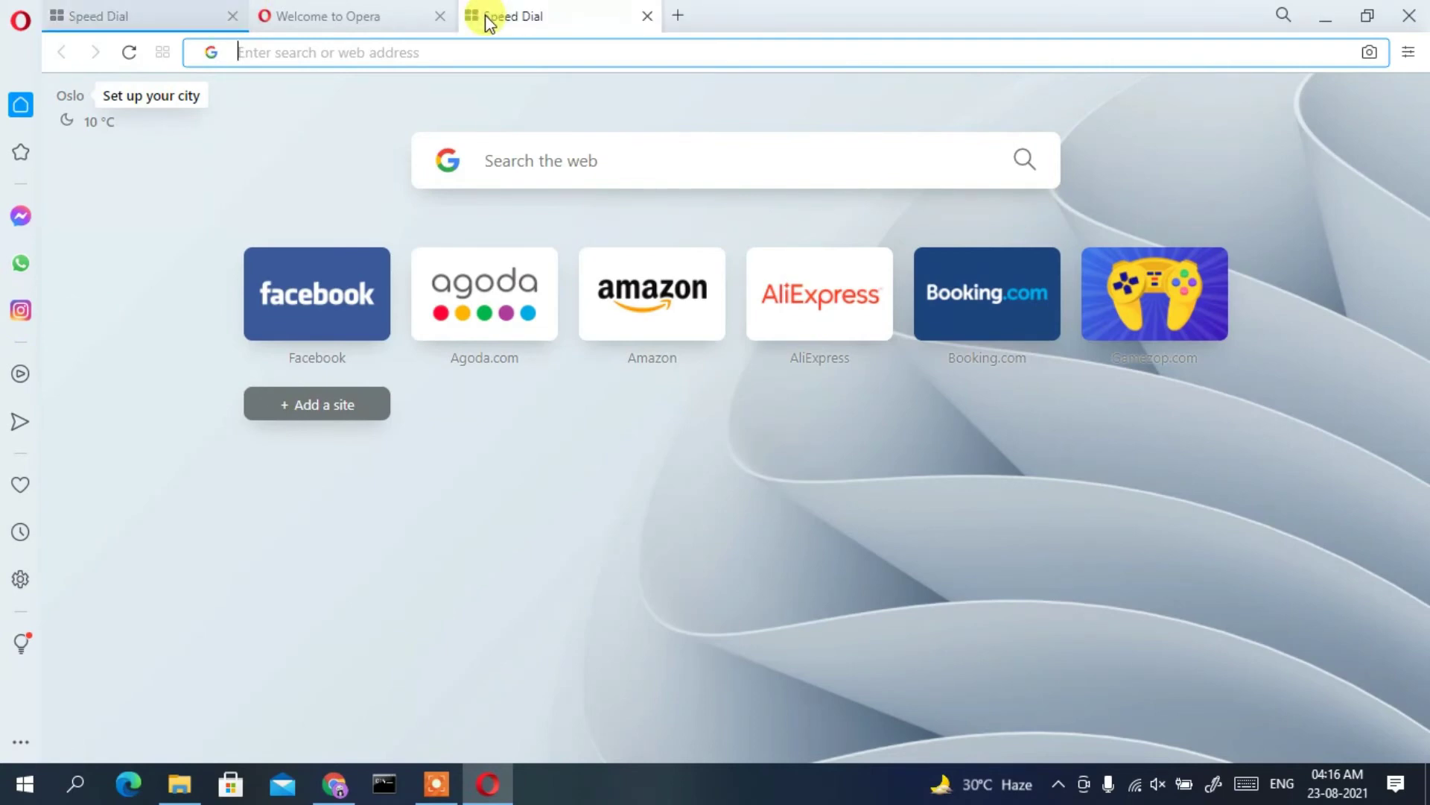
pyautogui.write('y')
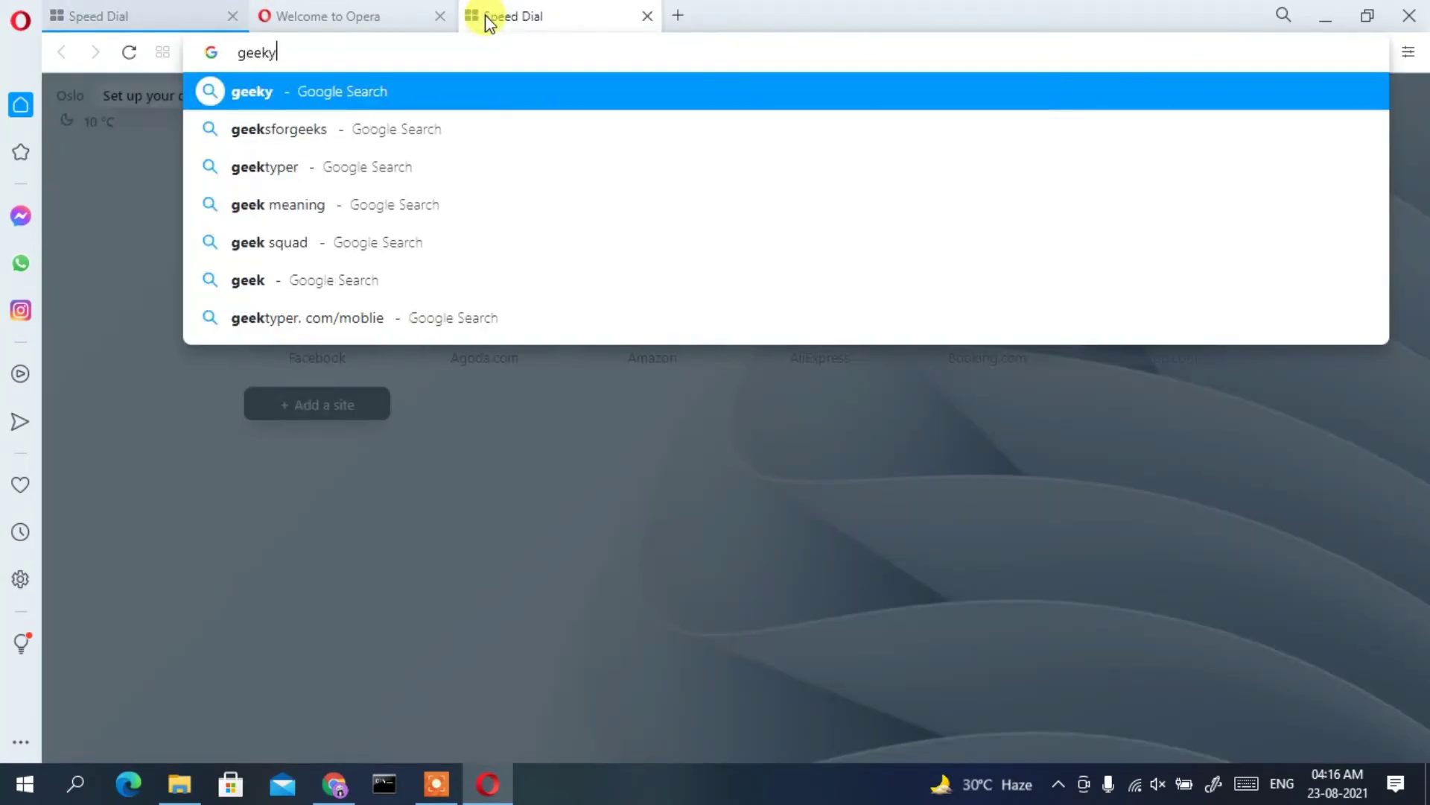
pyautogui.write('scrip')
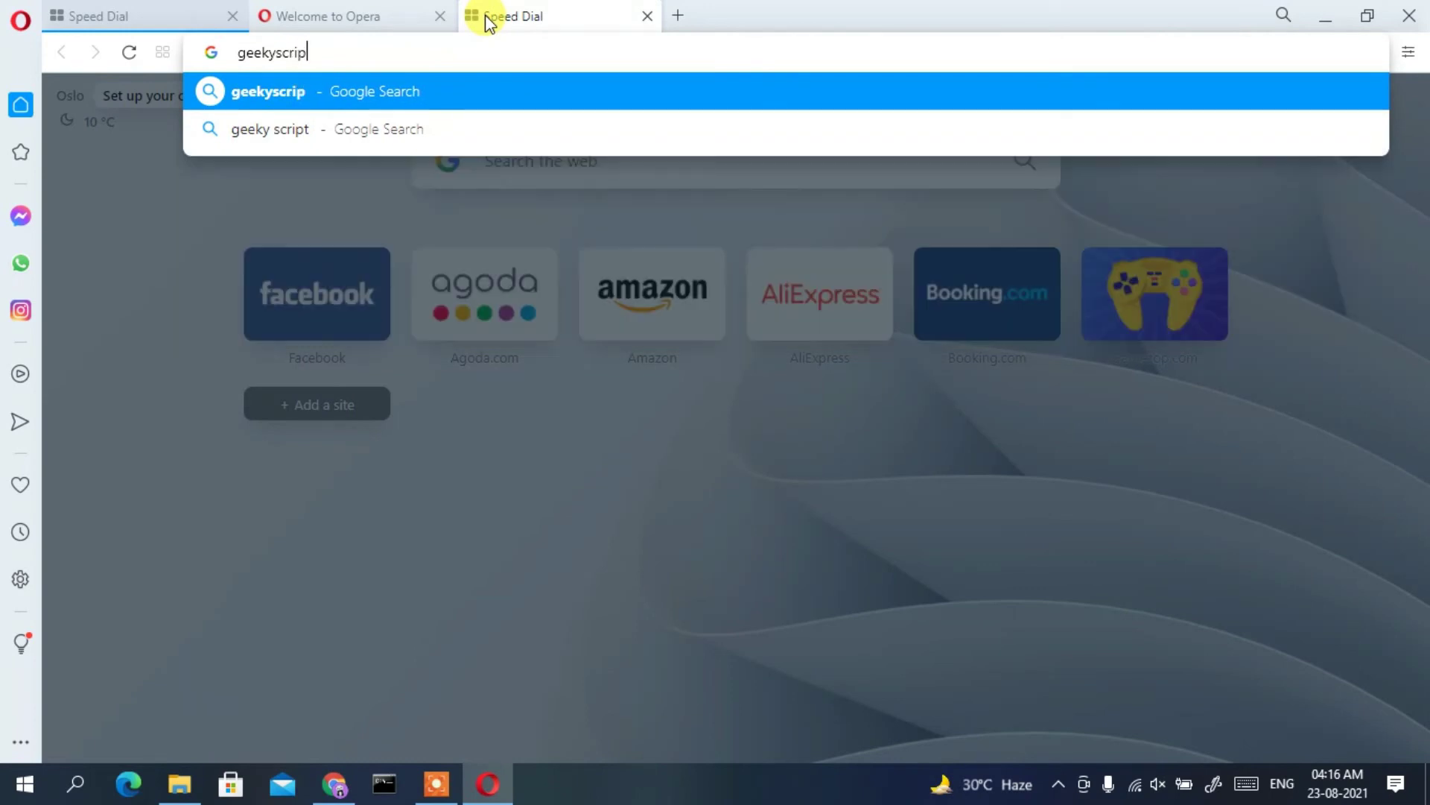
pyautogui.write('t.com')
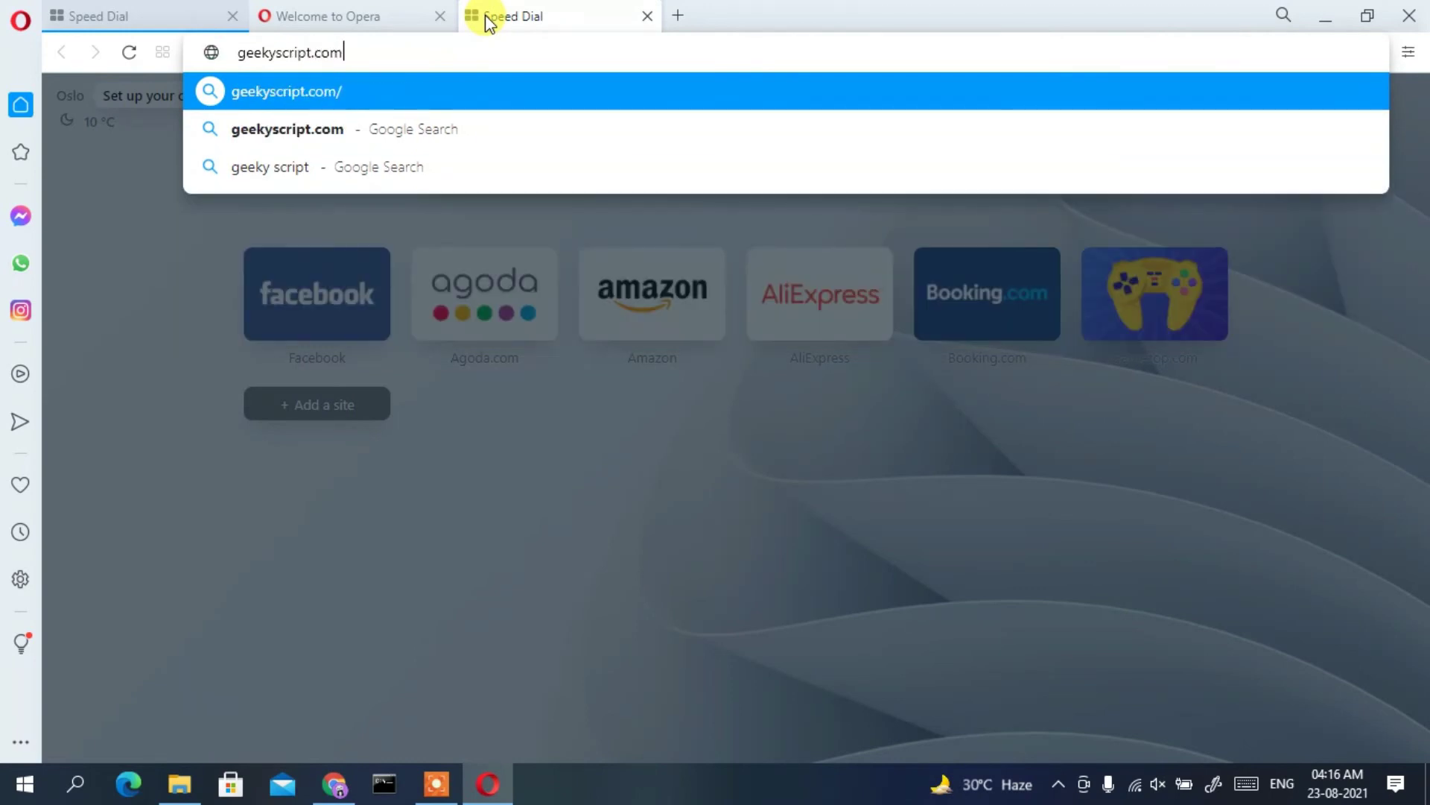
pyautogui.press('Return')
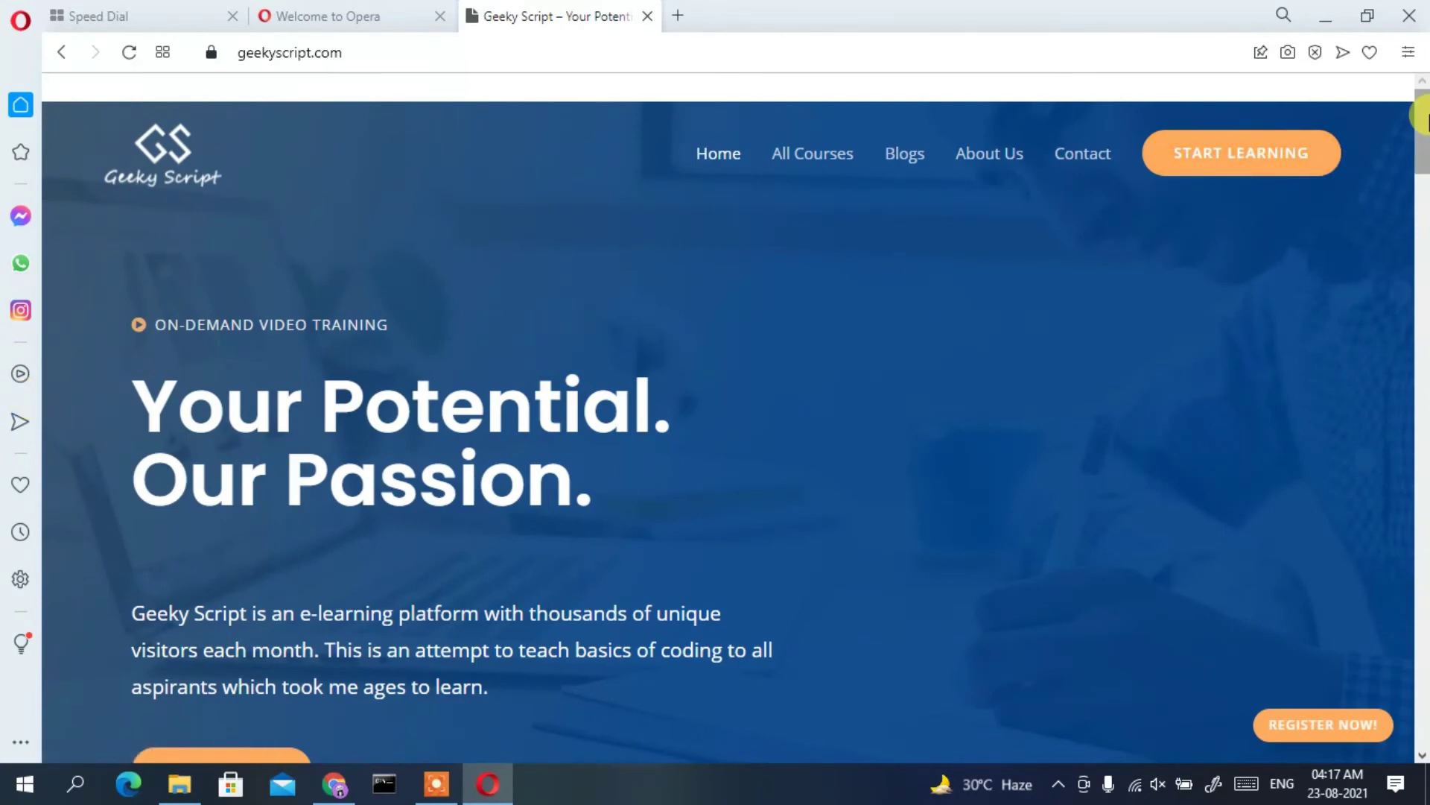
# - Bookmark the Geeky Script page to the bookmarks bar, then return to the Welcome to Opera tab
pyautogui.scroll(-15, 1423, 119)
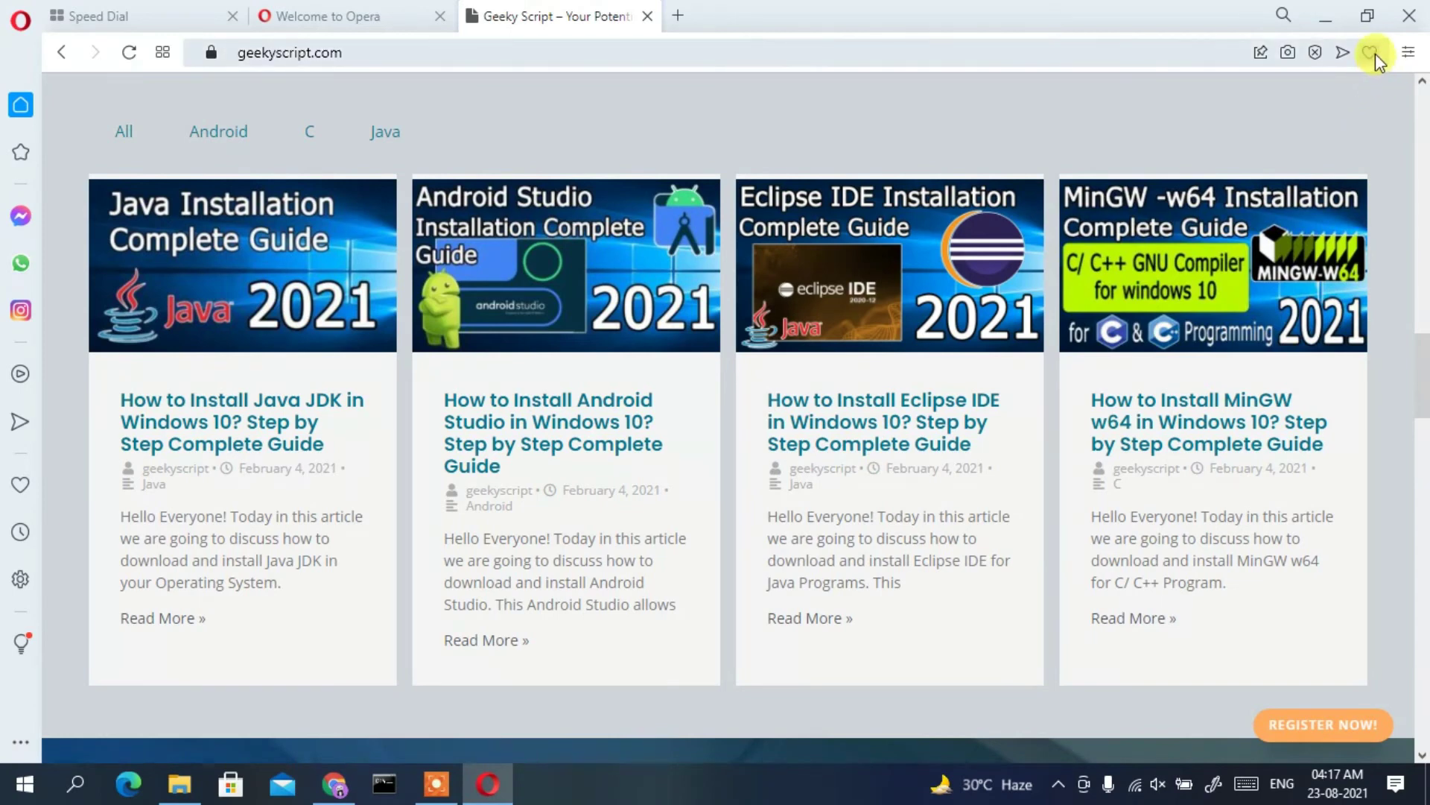
pyautogui.click(1370, 53)
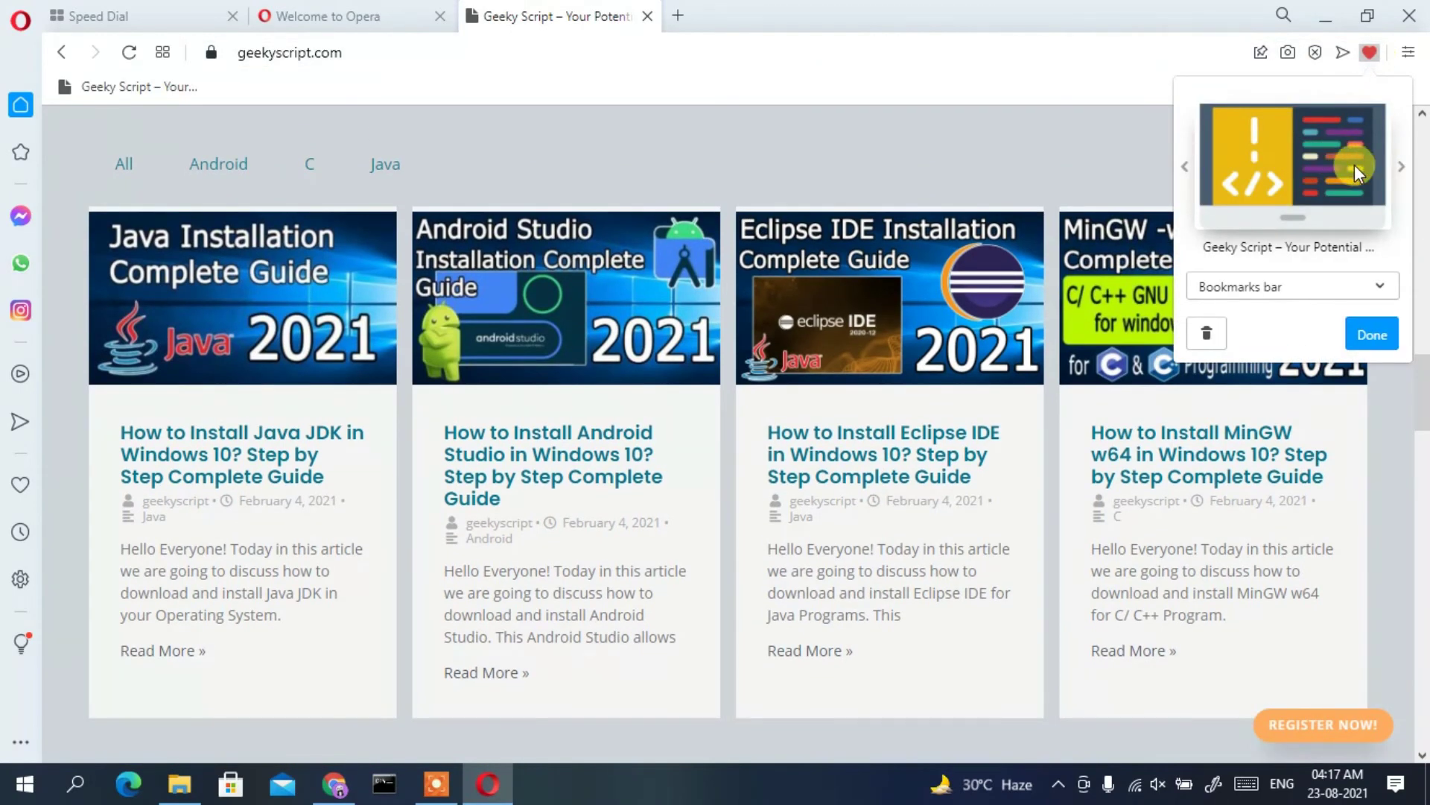
pyautogui.click(1374, 323)
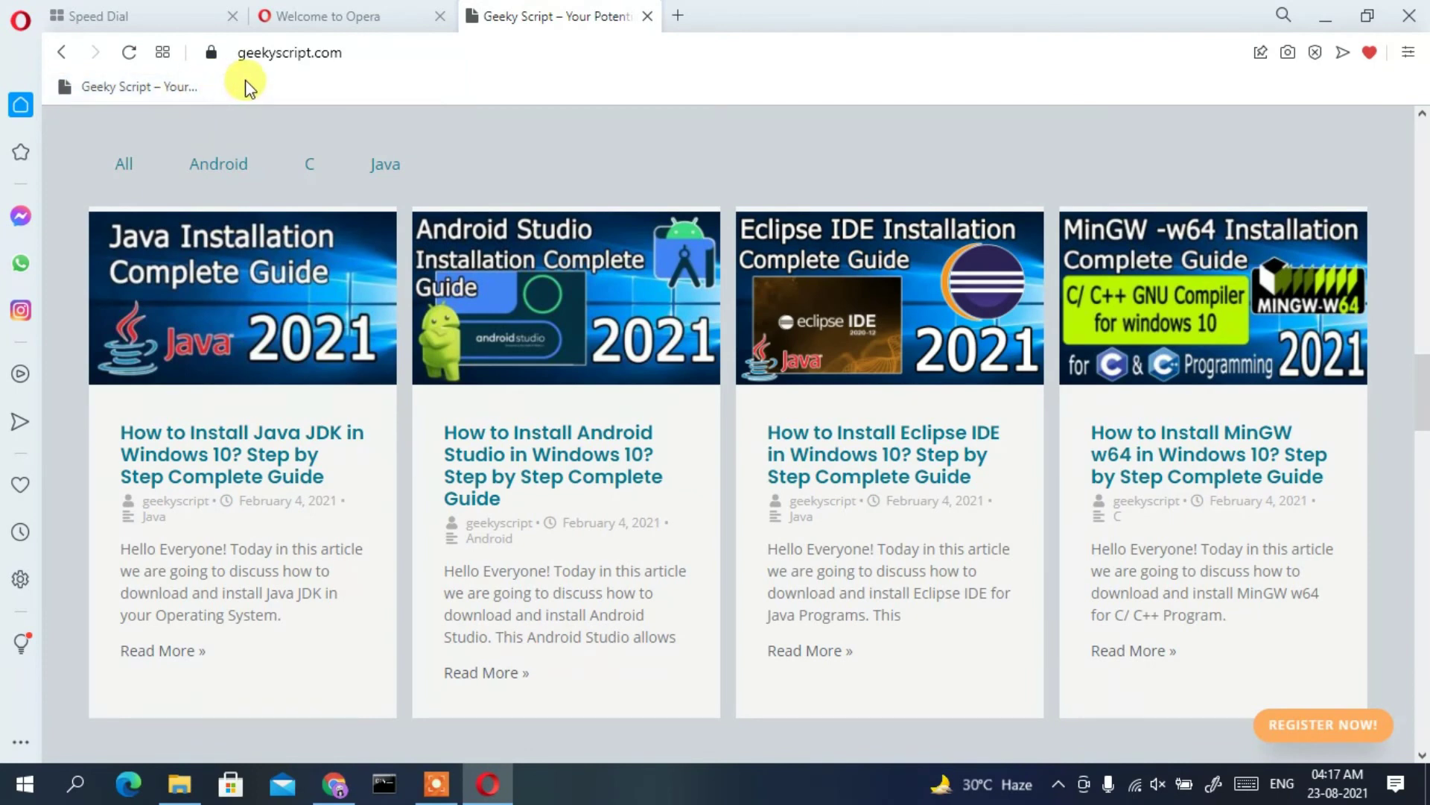
pyautogui.click(357, 13)
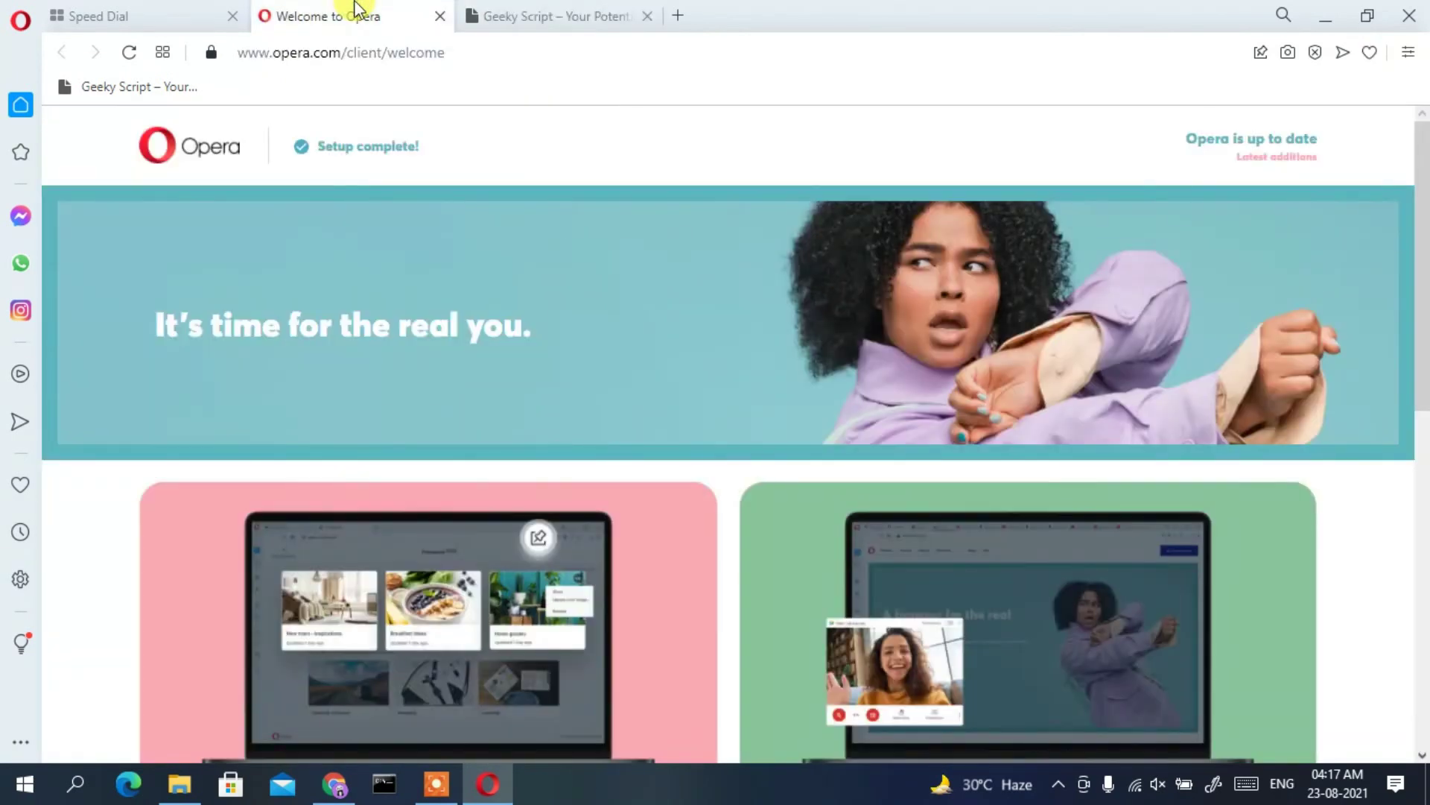